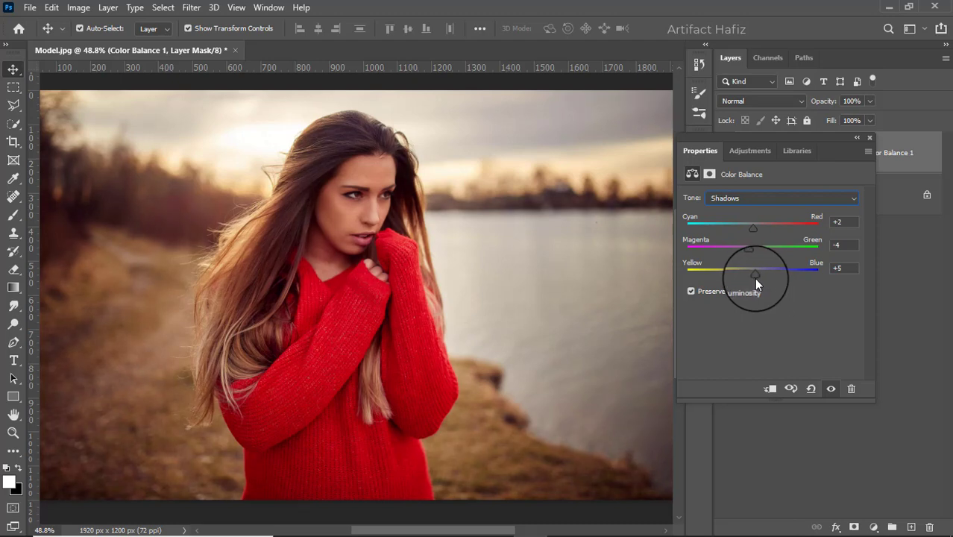
Set the Color Balance highlights to -17 Cyan/Red, -2 Magenta/Green and +30 Yellow/Blue, and compare the photo with and without the adjustment.
{"action": "left_click", "coordinate": [753, 198]}
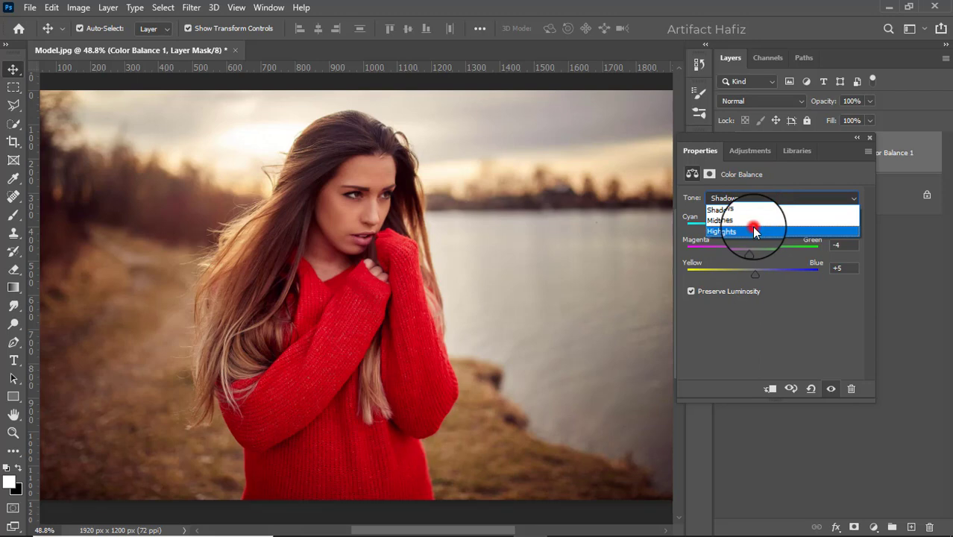
{"action": "left_click", "coordinate": [753, 231]}
{"action": "left_click_drag", "start_coordinate": [753, 228], "coordinate": [734, 269]}
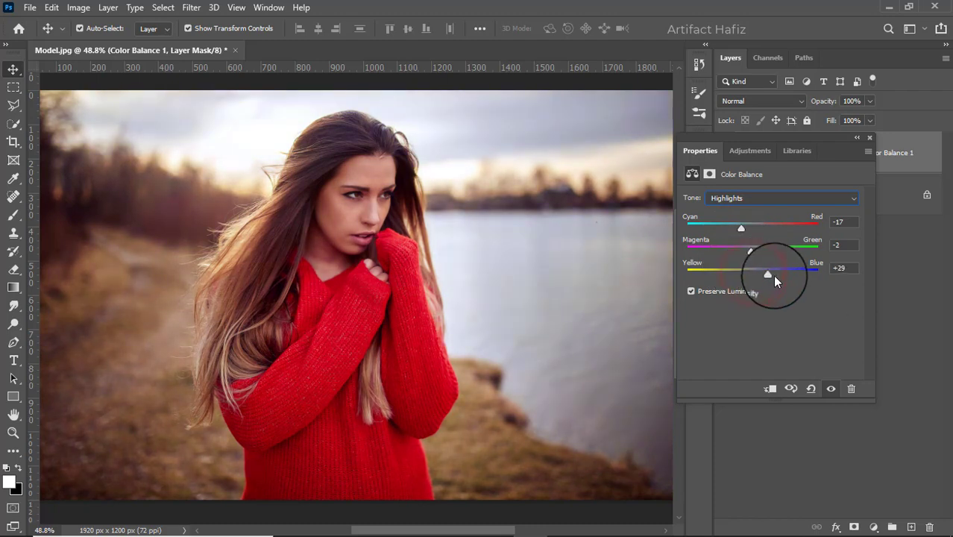
{"action": "mouse_move", "coordinate": [788, 280]}
{"action": "left_mouse_down"}
{"action": "mouse_move", "coordinate": [822, 291]}
{"action": "mouse_move", "coordinate": [771, 287]}
{"action": "left_mouse_up"}
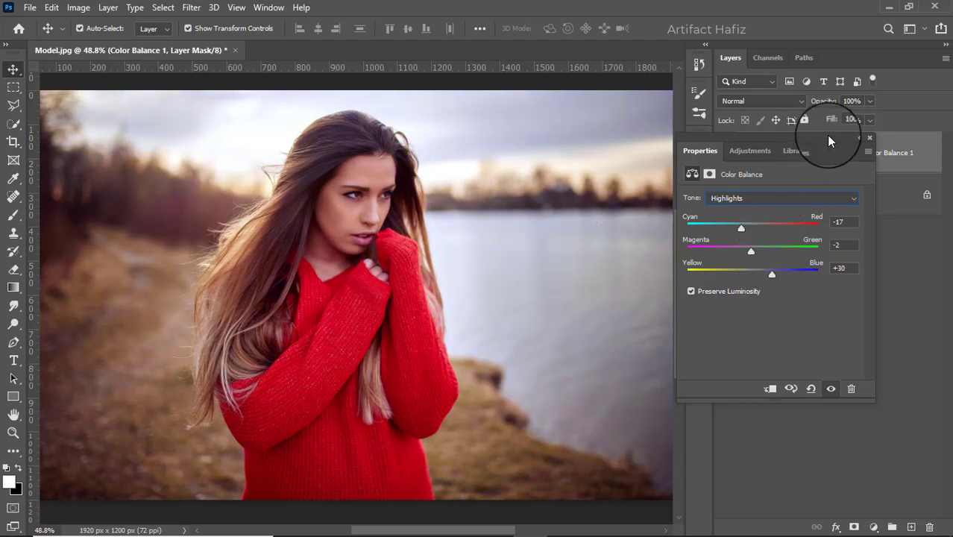
{"action": "left_click", "coordinate": [872, 140]}
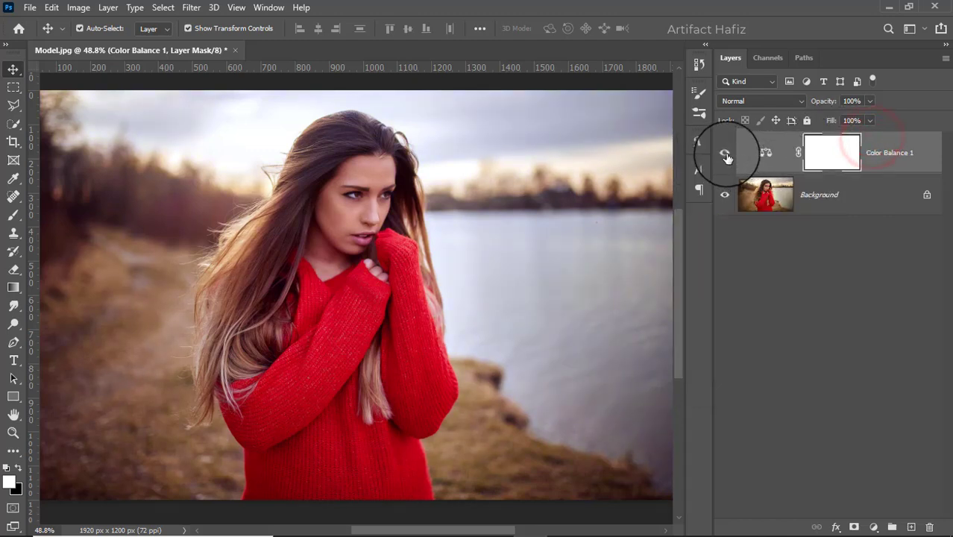
{"action": "left_click", "coordinate": [725, 153]}
{"action": "left_click", "coordinate": [726, 154]}
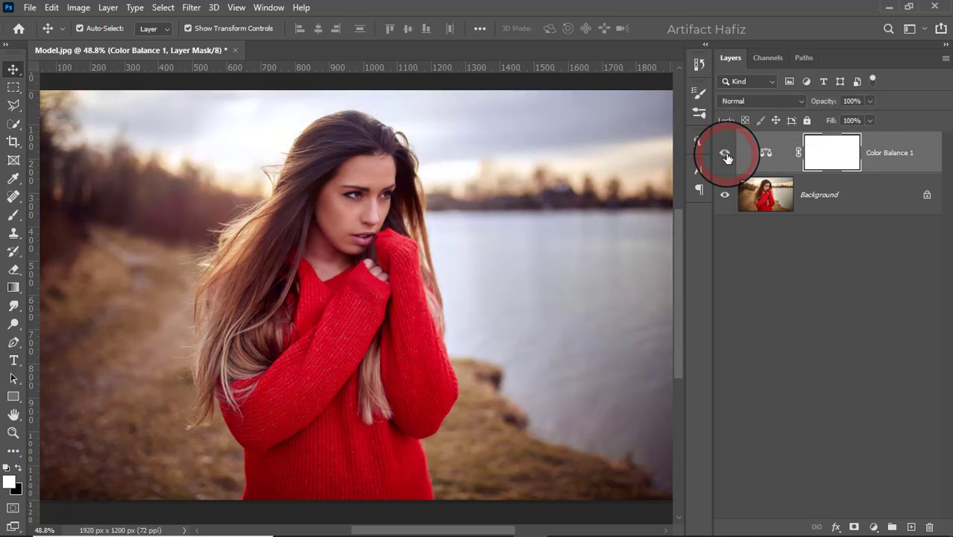
Add a Color Lookup adjustment layer using the Fuji ETERNA 250D Kodak 2395 3DLUT and reduce its opacity to 7%.
{"action": "left_click", "coordinate": [874, 527]}
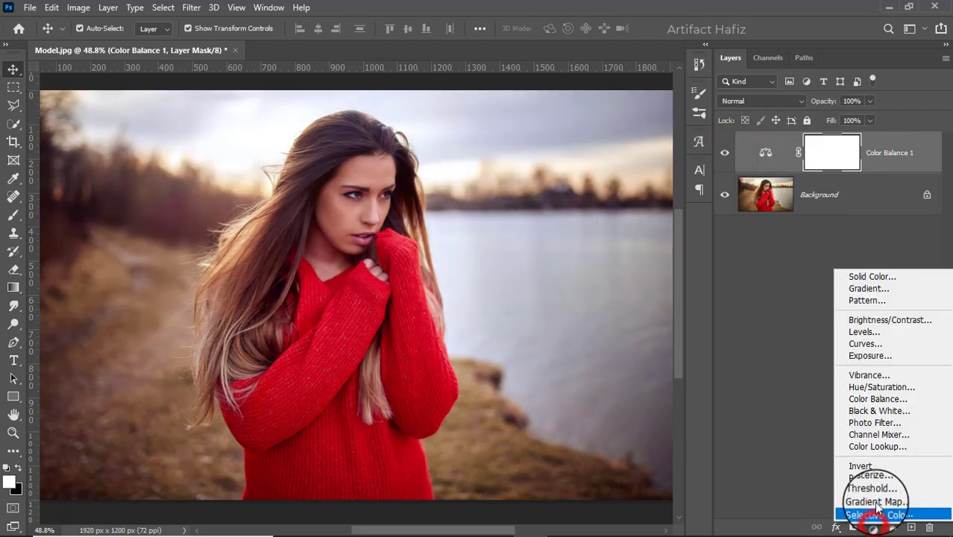
{"action": "left_click", "coordinate": [875, 447]}
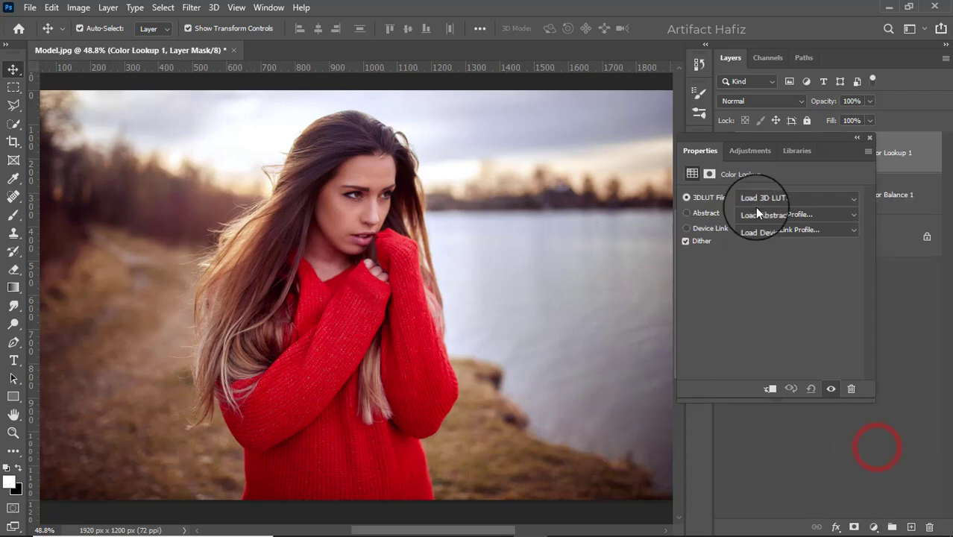
{"action": "left_click", "coordinate": [757, 200]}
{"action": "left_click", "coordinate": [768, 207]}
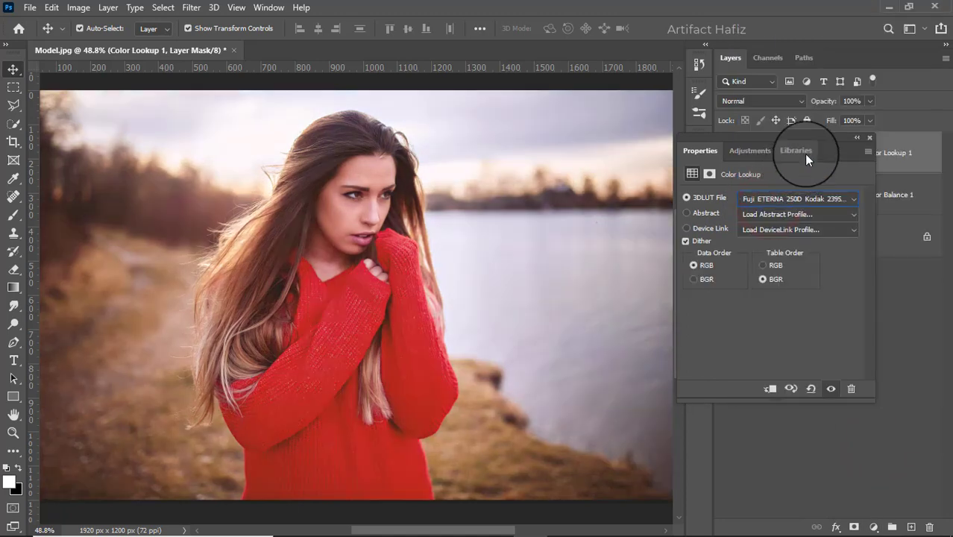
{"action": "left_click", "coordinate": [869, 138]}
{"action": "left_click", "coordinate": [869, 103]}
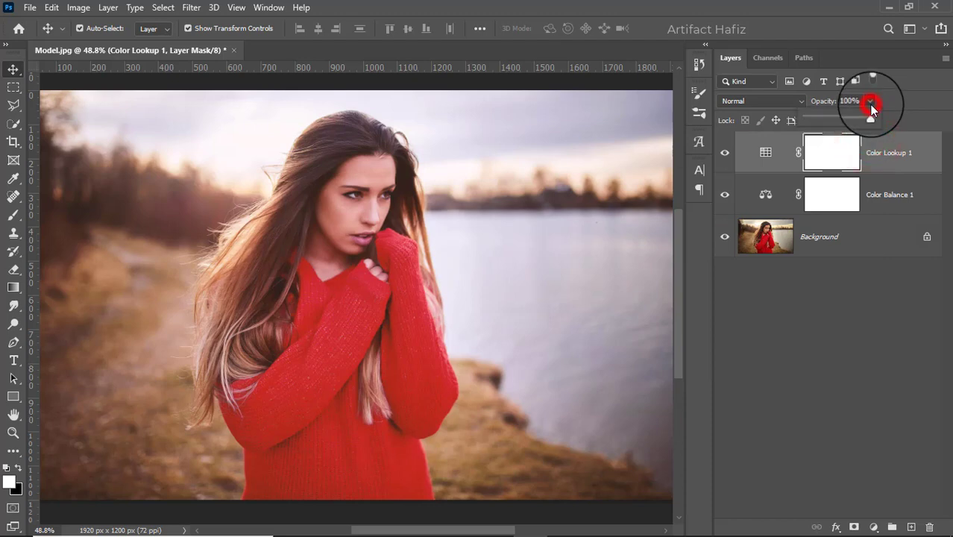
{"action": "left_click_drag", "start_coordinate": [808, 119], "coordinate": [810, 118]}
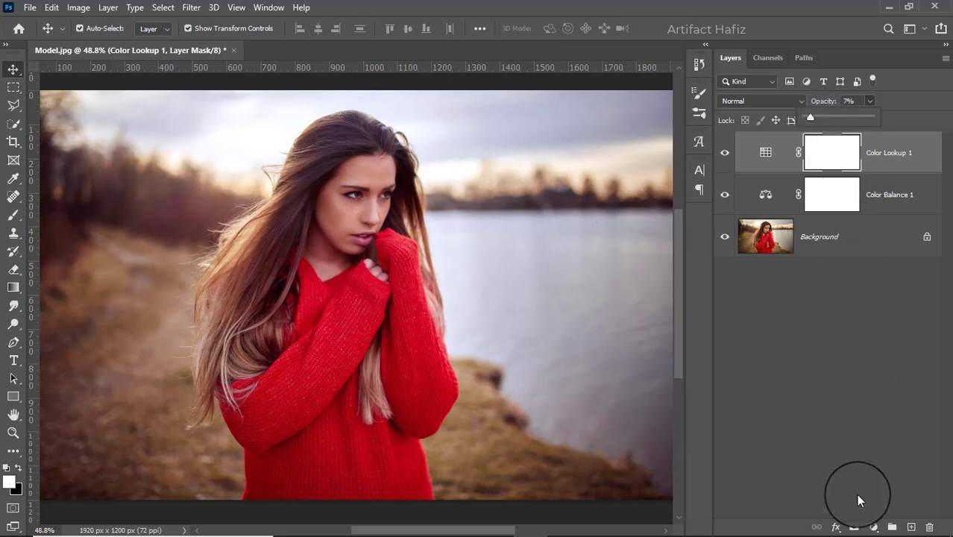
Add a Brightness/Contrast adjustment layer above the Color Lookup layer with Brightness set to -22.
{"action": "left_click", "coordinate": [874, 527]}
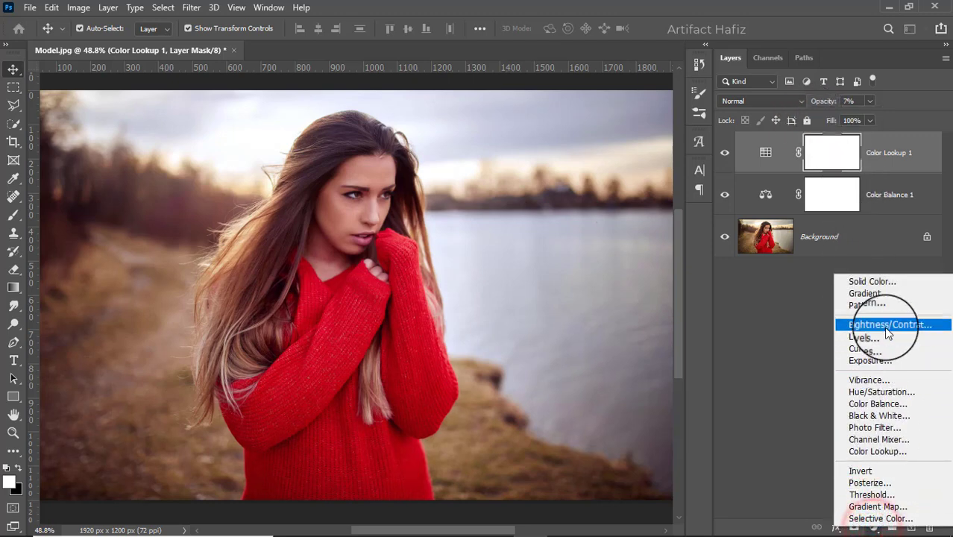
{"action": "left_click", "coordinate": [885, 326]}
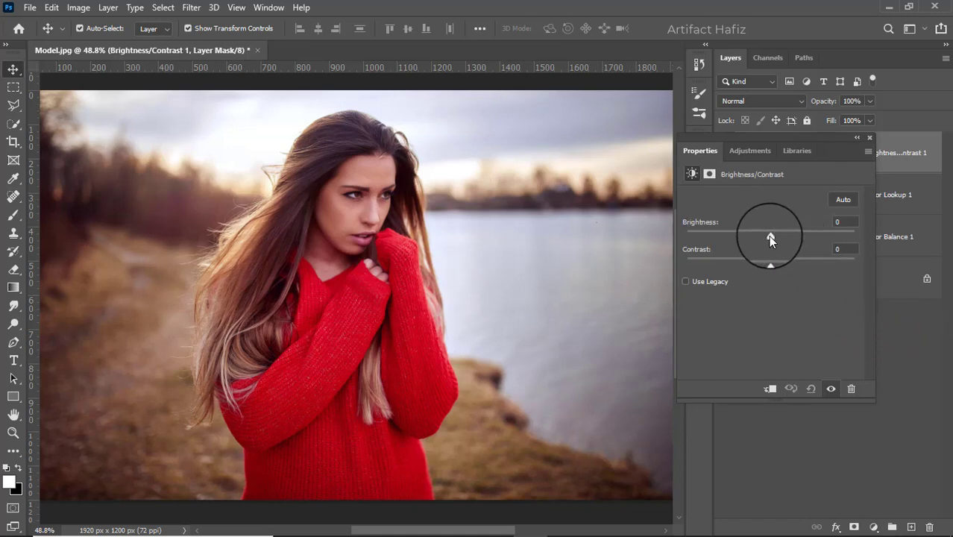
{"action": "left_click_drag", "start_coordinate": [770, 235], "coordinate": [757, 237]}
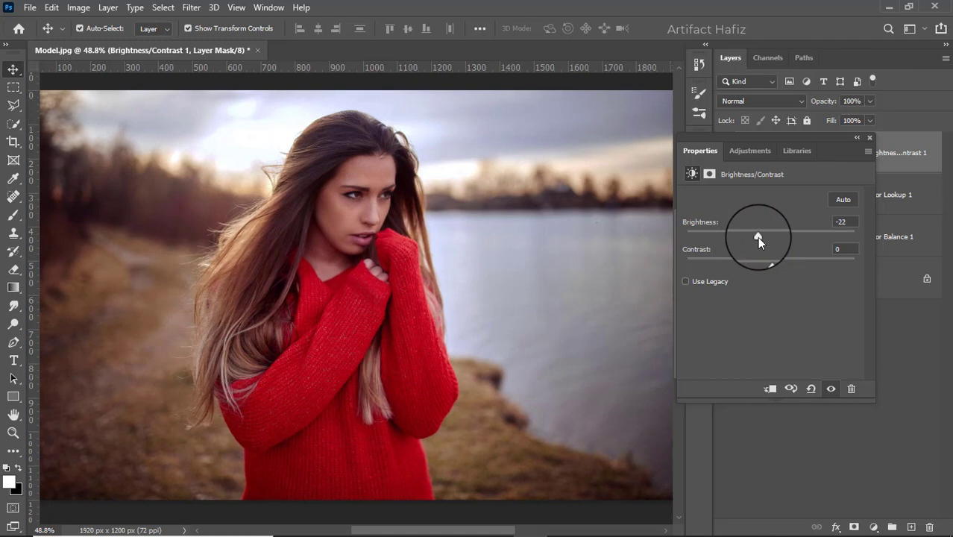
{"action": "left_click", "coordinate": [869, 137]}
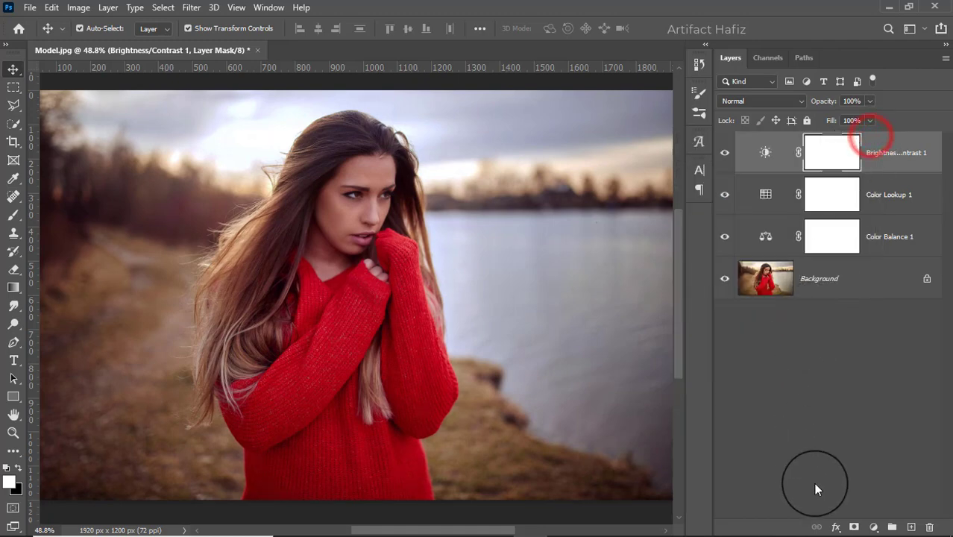
Add a Curves adjustment layer and raise the RGB curve slightly with one point in the shadows and one in the highlights.
{"action": "left_click", "coordinate": [874, 527]}
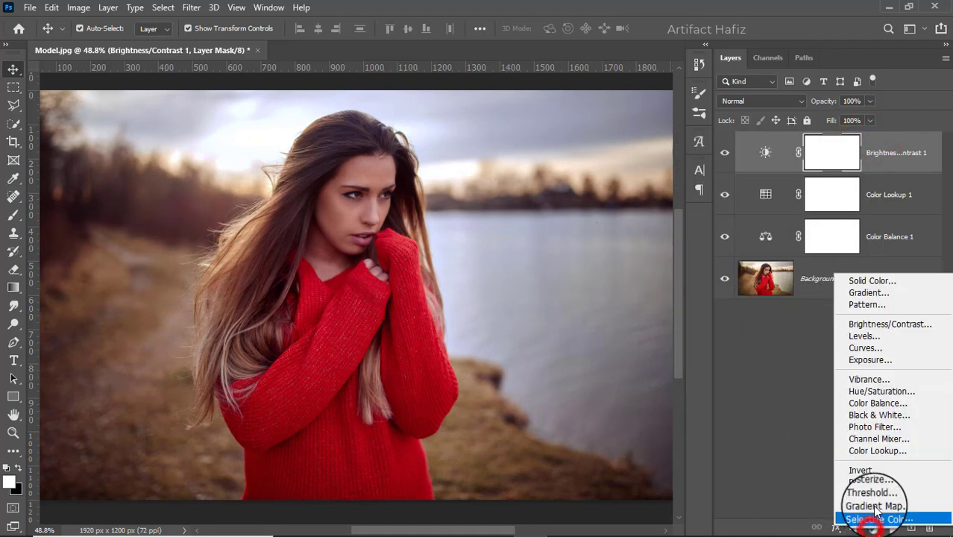
{"action": "left_click", "coordinate": [867, 348]}
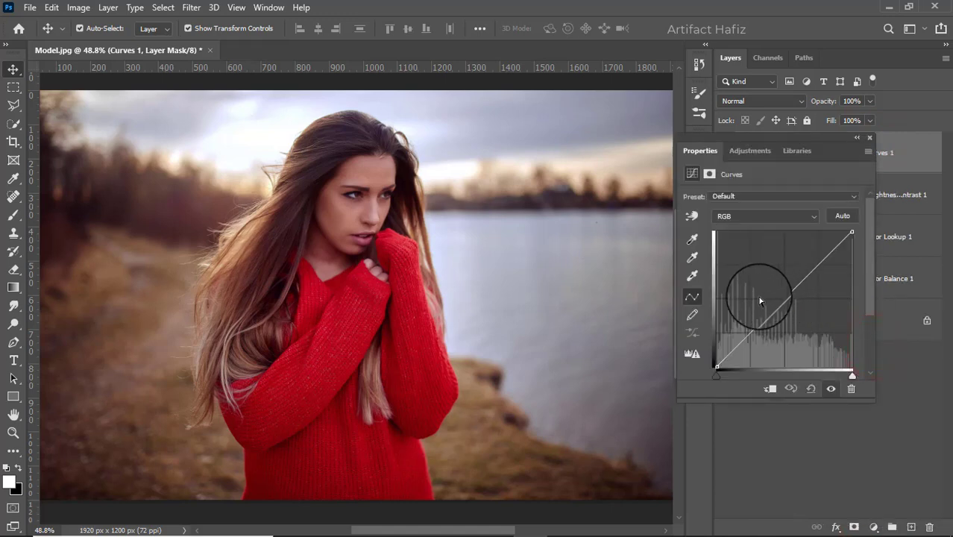
{"action": "left_click", "coordinate": [748, 334]}
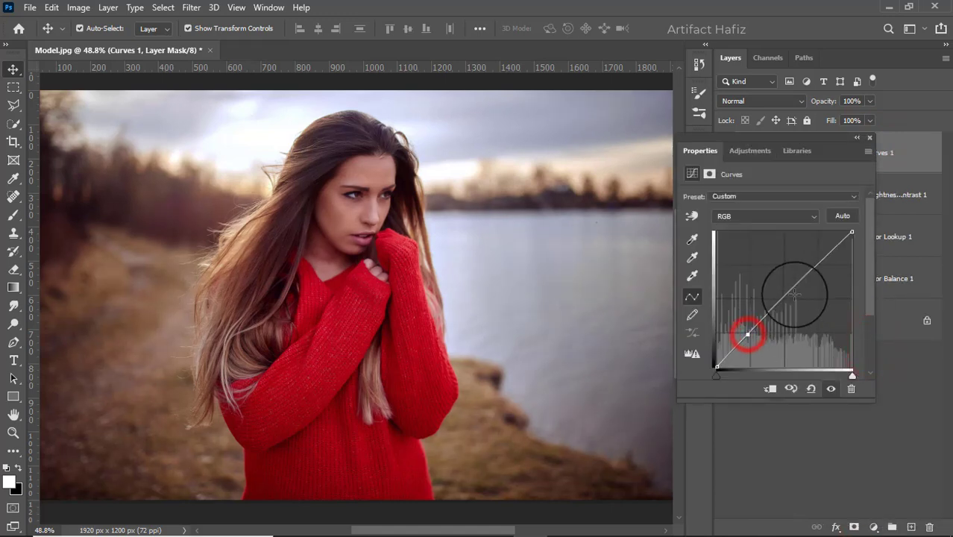
{"action": "left_click", "coordinate": [814, 261]}
{"action": "left_click_drag", "start_coordinate": [815, 260], "coordinate": [812, 258]}
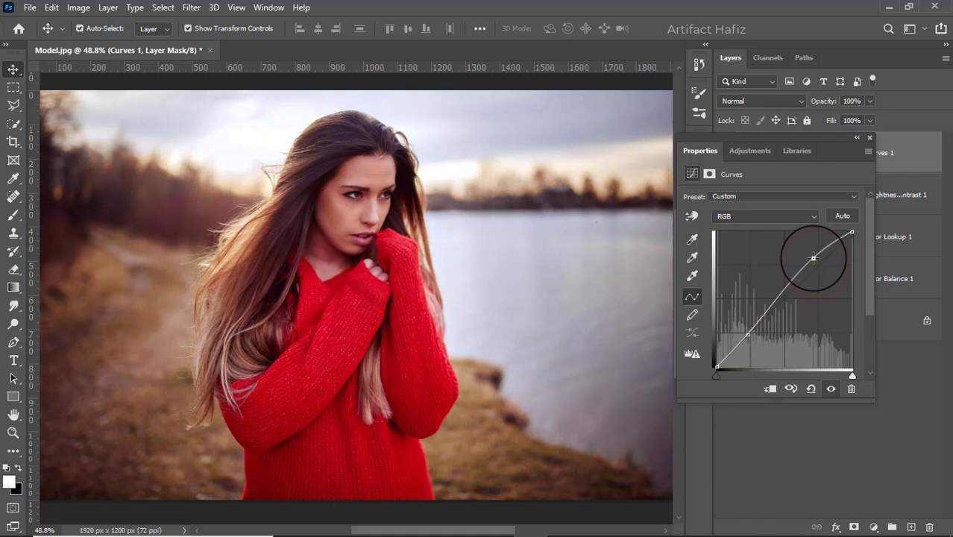
{"action": "left_click", "coordinate": [751, 335]}
{"action": "left_click_drag", "start_coordinate": [750, 335], "coordinate": [750, 328]}
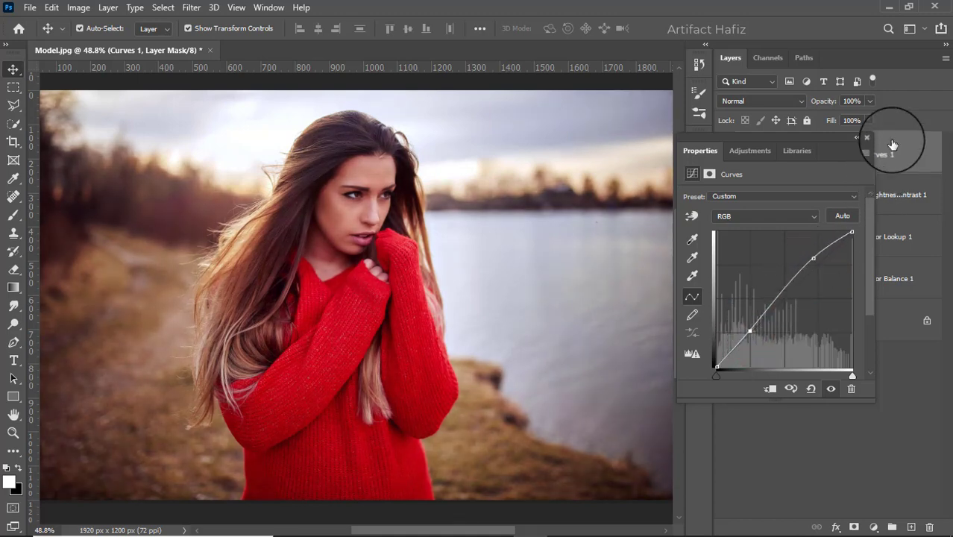
{"action": "left_click", "coordinate": [869, 138]}
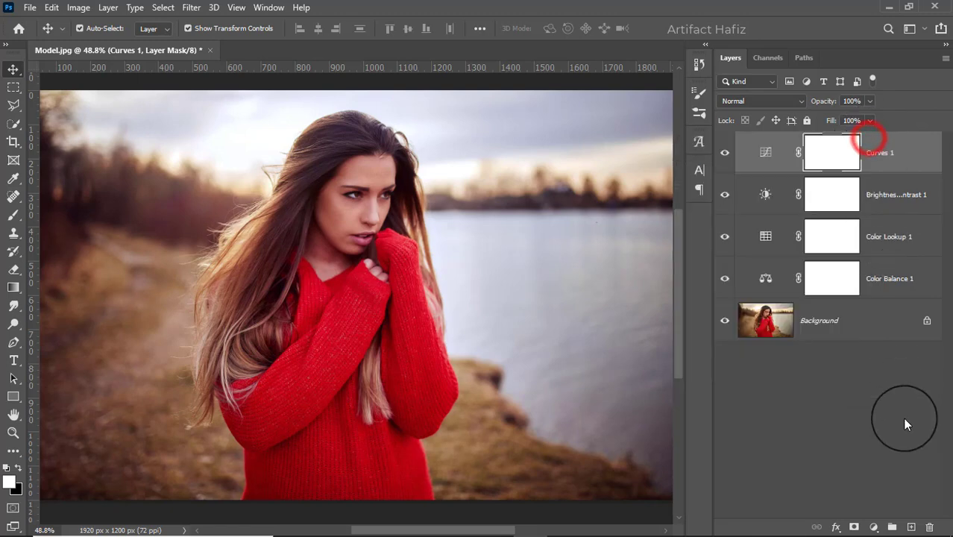
Add a Levels adjustment layer above the Curves layer and set the midtone input level to 0.97.
{"action": "left_click", "coordinate": [873, 527]}
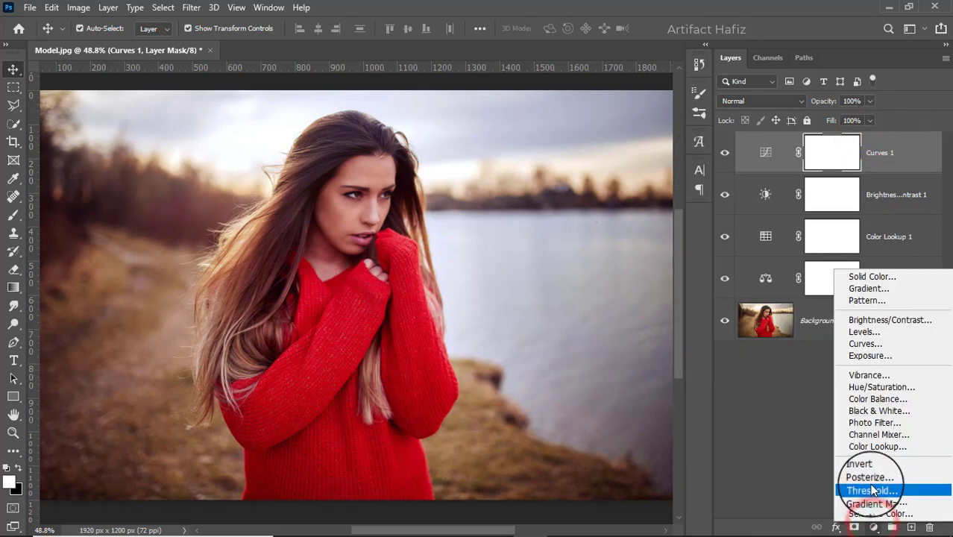
{"action": "left_click", "coordinate": [862, 332]}
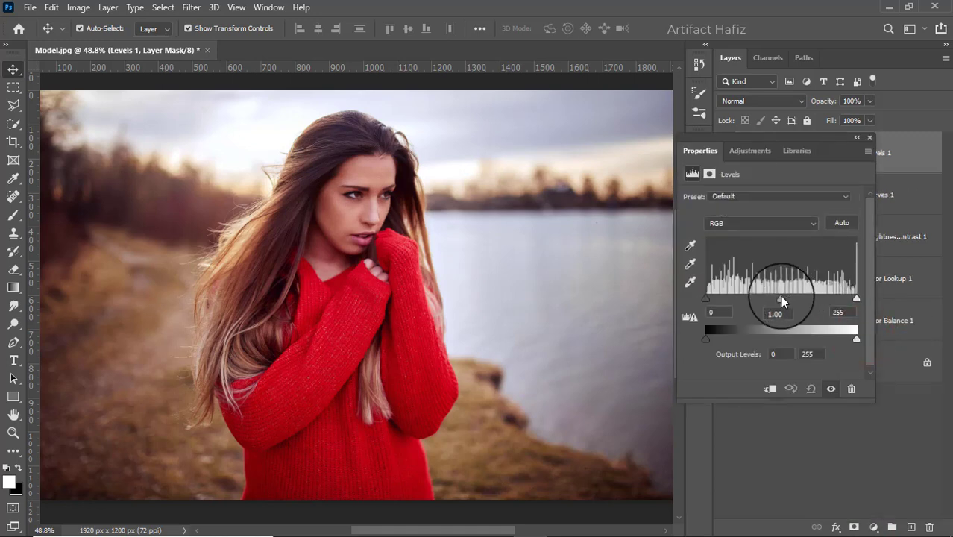
{"action": "left_click_drag", "start_coordinate": [780, 299], "coordinate": [782, 301]}
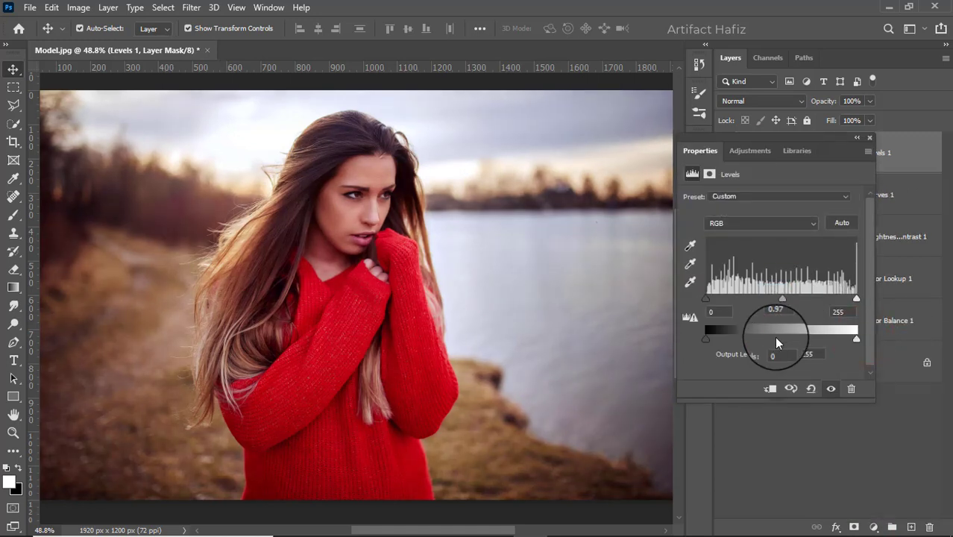
{"action": "left_click", "coordinate": [869, 138]}
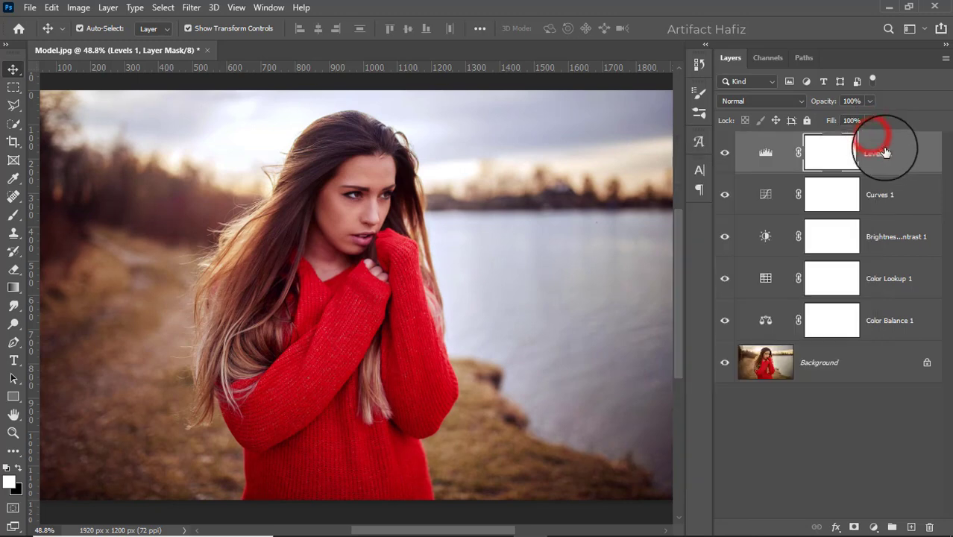
Stamp all visible layers into a new layer at the top and convert it for Smart Filters.
{"action": "key", "text": "ctrl+alt+shift+e"}
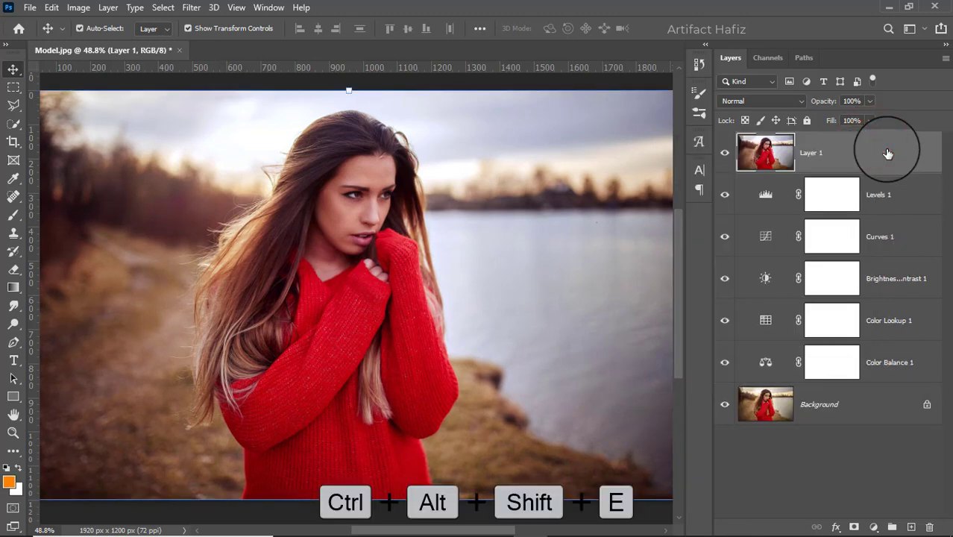
{"action": "left_click", "coordinate": [189, 7]}
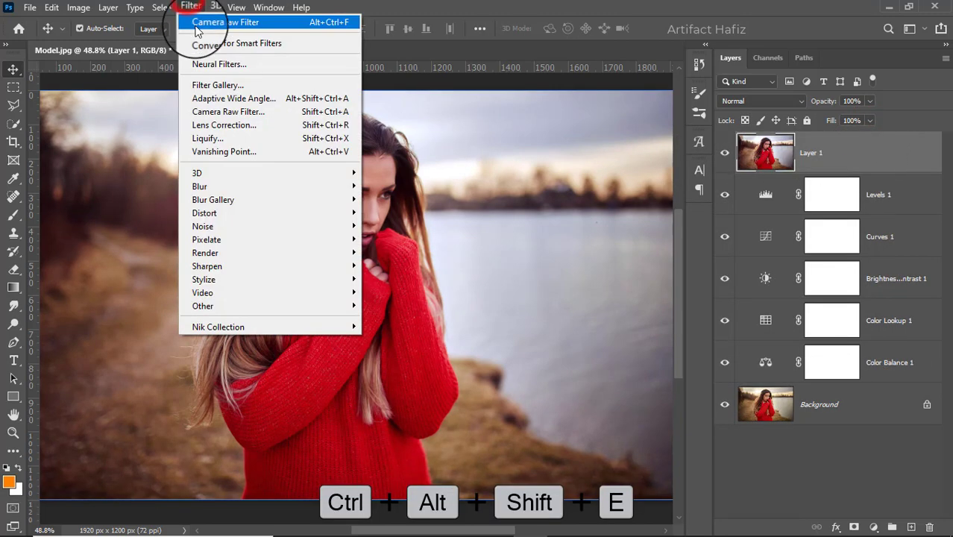
{"action": "left_click", "coordinate": [208, 45]}
Apply Camera Raw Filter basic tone settings: Exposure -0.55, Highlights -100, Shadows +51, Whites +67 and Blacks -15.
{"action": "left_click", "coordinate": [191, 7]}
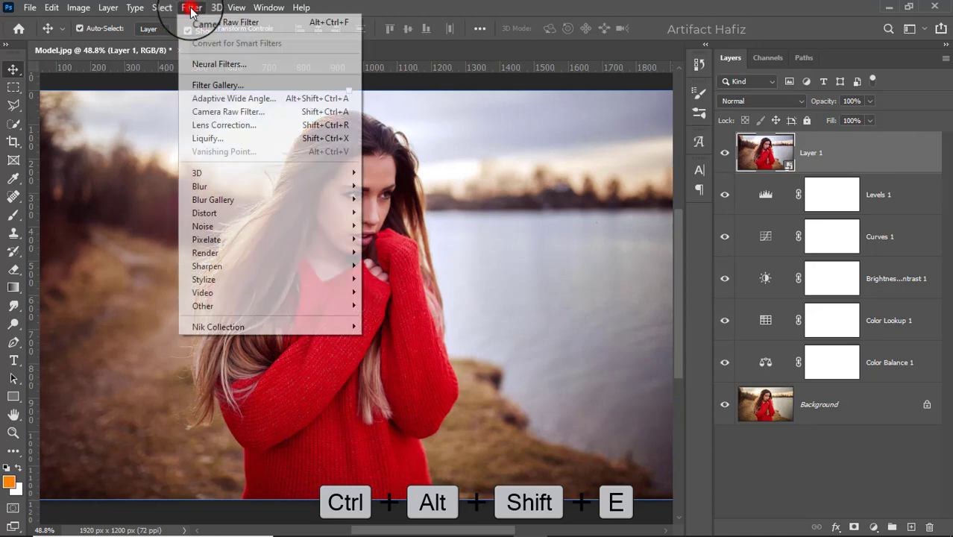
{"action": "left_click", "coordinate": [253, 111]}
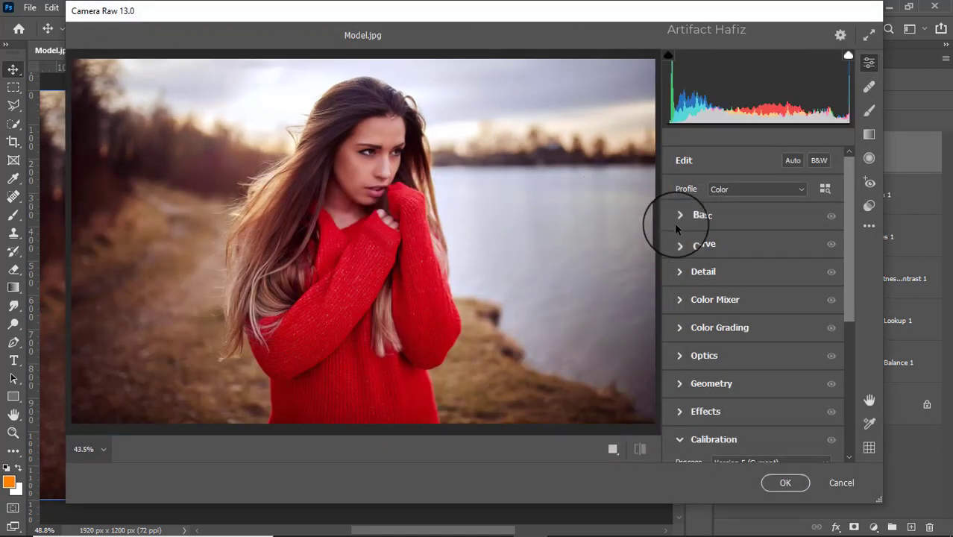
{"action": "left_click", "coordinate": [676, 214]}
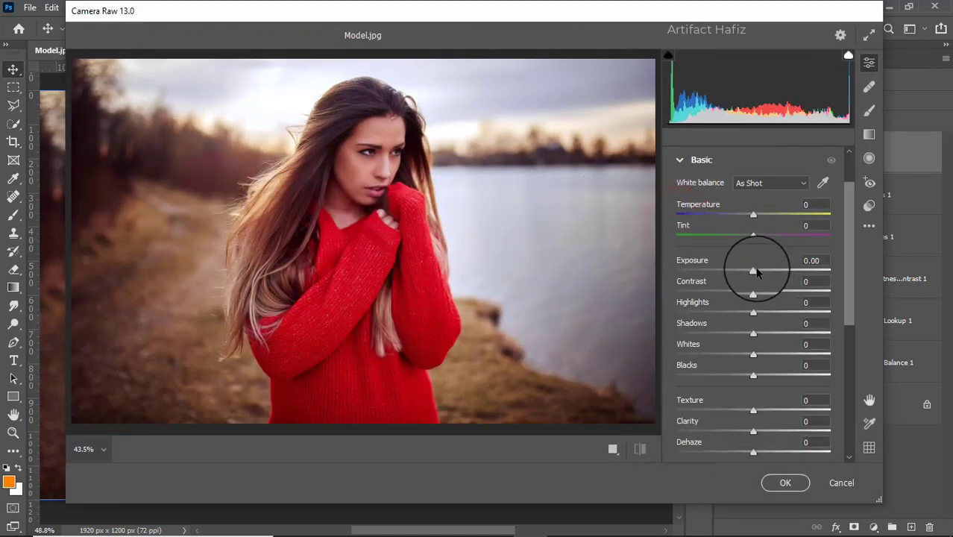
{"action": "left_click_drag", "start_coordinate": [752, 312], "coordinate": [588, 314]}
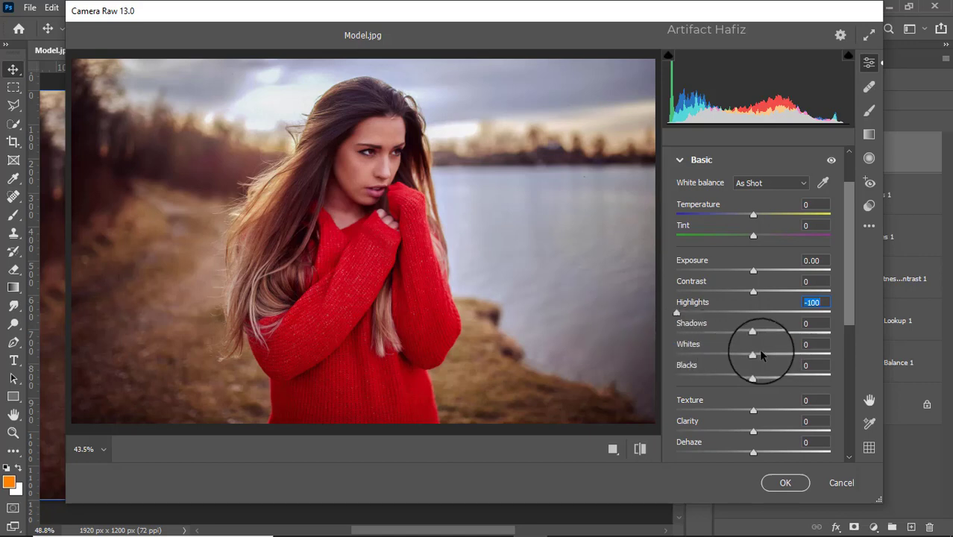
{"action": "left_click_drag", "start_coordinate": [752, 357], "coordinate": [805, 365]}
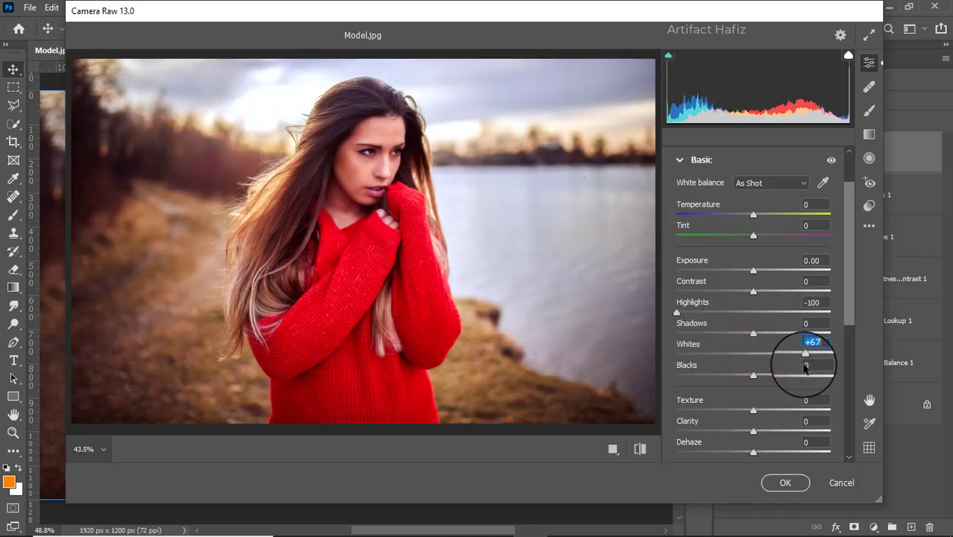
{"action": "left_click_drag", "start_coordinate": [753, 333], "coordinate": [788, 336]}
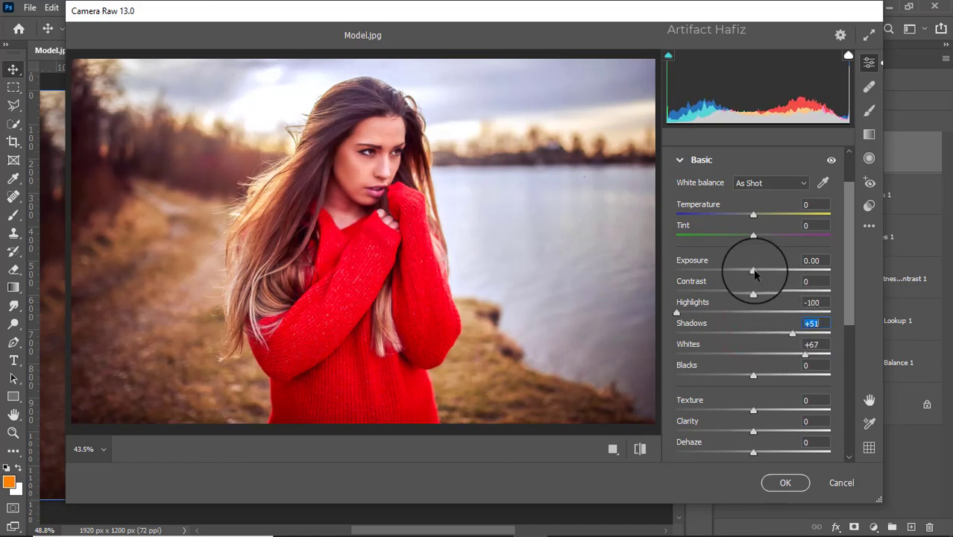
{"action": "left_click_drag", "start_coordinate": [754, 273], "coordinate": [745, 274]}
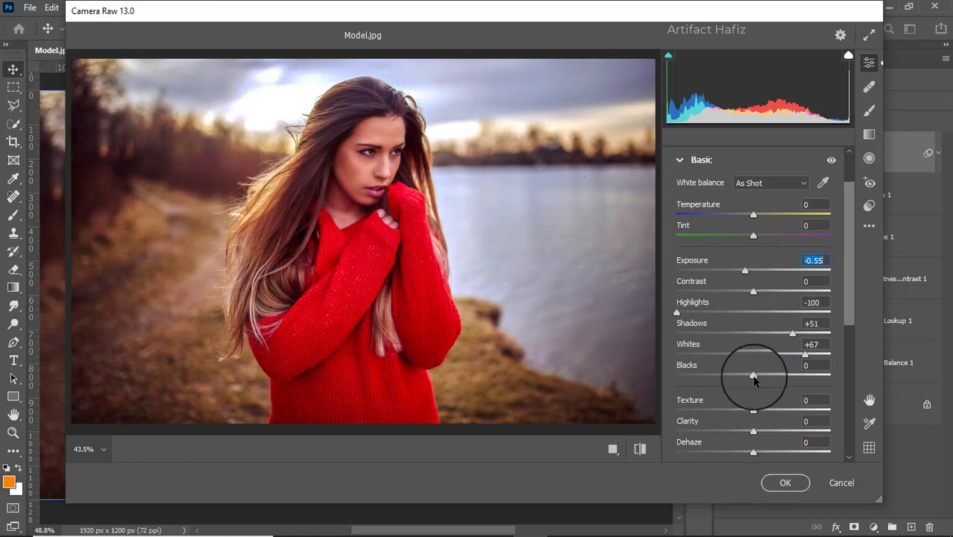
{"action": "left_click_drag", "start_coordinate": [753, 375], "coordinate": [743, 375]}
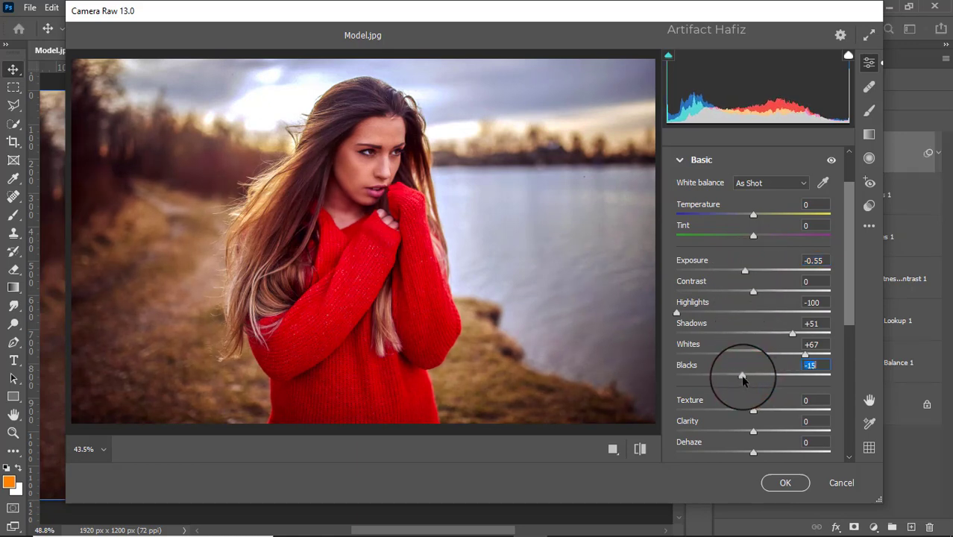
{"action": "scroll", "coordinate": [743, 378], "scroll_direction": "down", "scroll_amount": 1}
{"action": "scroll", "coordinate": [743, 378], "scroll_direction": "down", "scroll_amount": 1}
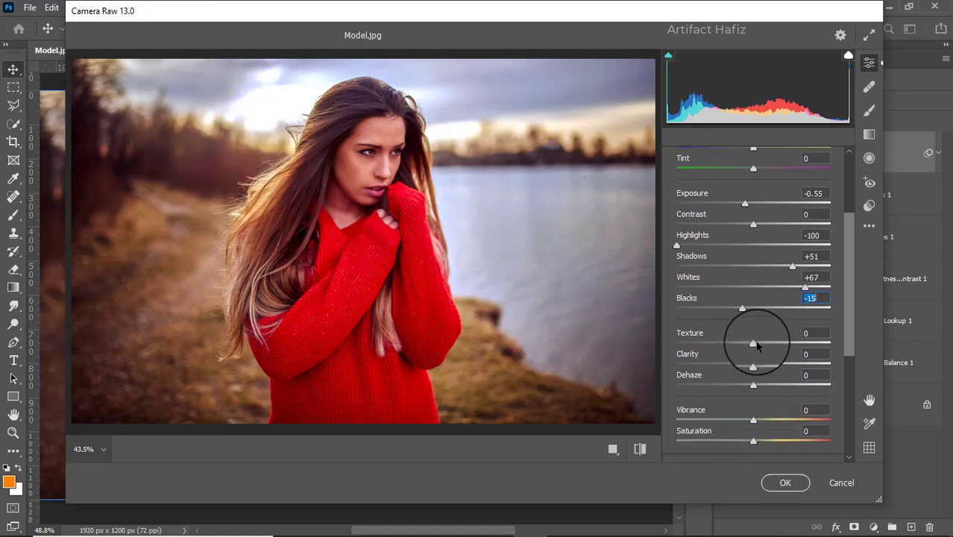
Set Texture to -7, Clarity to +4 and Dehaze to +5, and raise the blue curve's black point to an output of 16.
{"action": "left_click_drag", "start_coordinate": [755, 341], "coordinate": [758, 385]}
{"action": "scroll", "coordinate": [759, 377], "scroll_direction": "down", "scroll_amount": 3}
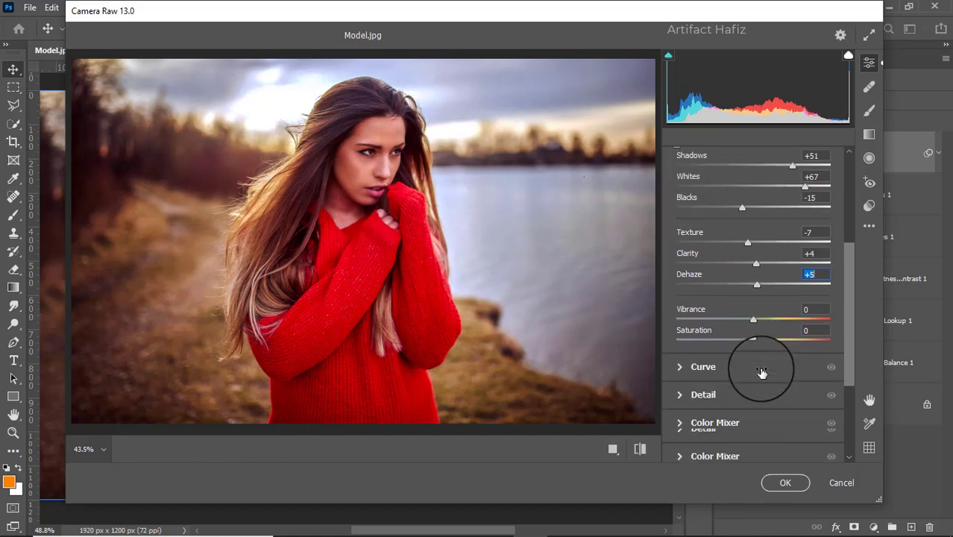
{"action": "left_click", "coordinate": [696, 369]}
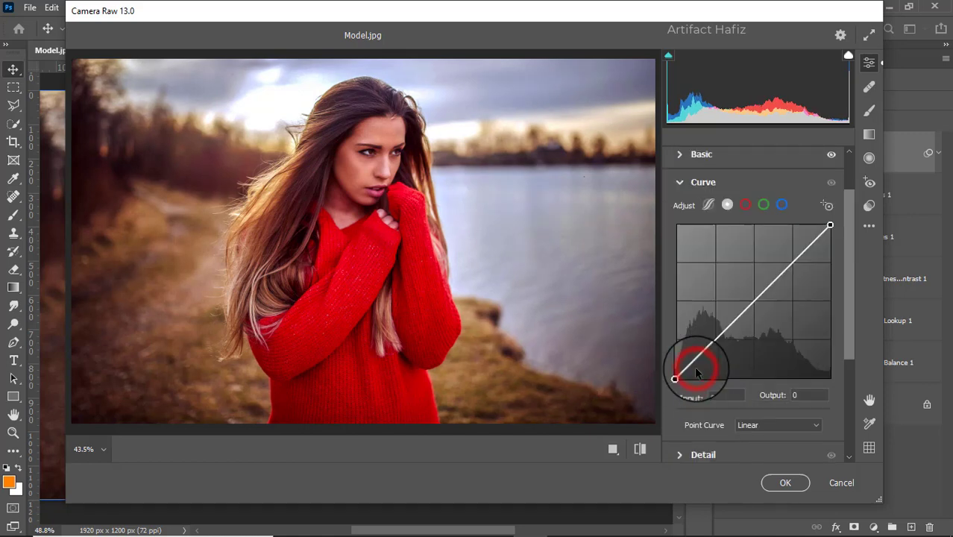
{"action": "left_click", "coordinate": [782, 204]}
{"action": "left_click_drag", "start_coordinate": [677, 377], "coordinate": [678, 368]}
Set the Detail adjustments to Sharpening 5 and Noise Reduction 10.
{"action": "scroll", "coordinate": [724, 324], "scroll_direction": "down", "scroll_amount": 3}
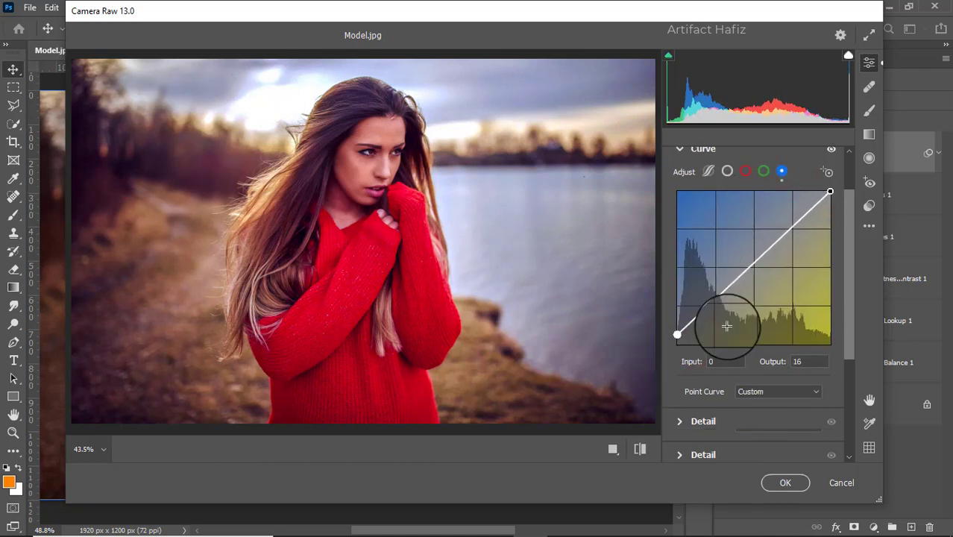
{"action": "left_click", "coordinate": [704, 356]}
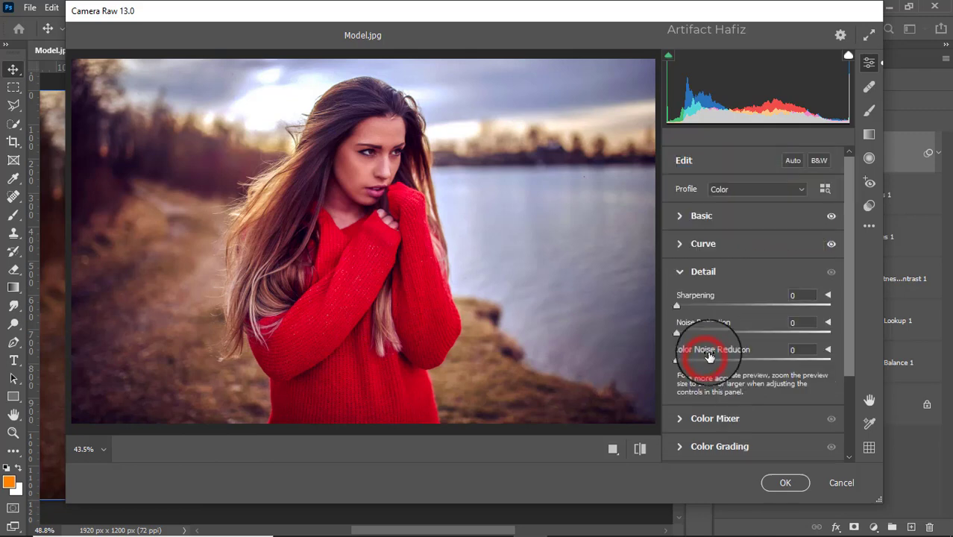
{"action": "left_click", "coordinate": [681, 304]}
{"action": "left_click", "coordinate": [683, 334]}
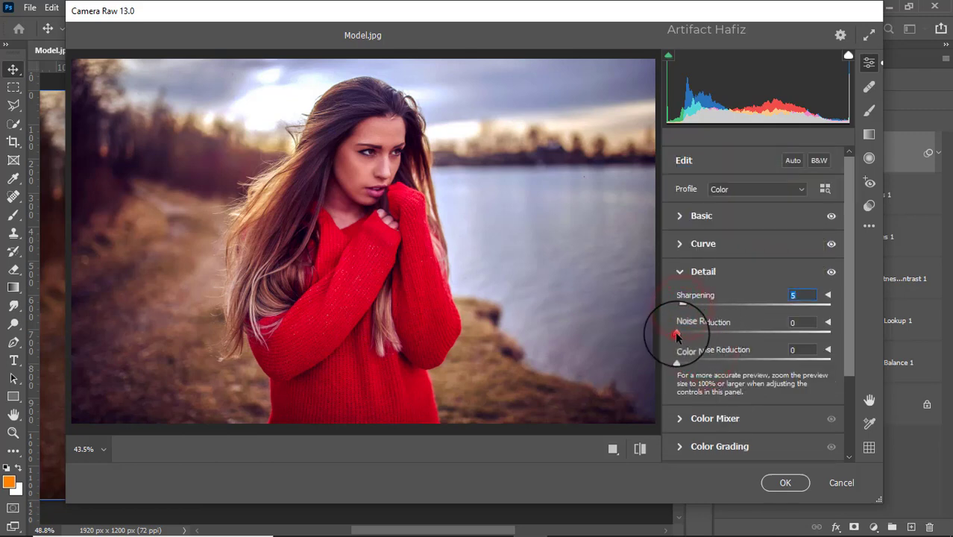
{"action": "left_click_drag", "start_coordinate": [683, 335], "coordinate": [689, 333]}
Set the Color Mixer HSL saturation to Reds -3, Oranges +3, Yellows +11, Greens +9, Aquas +22 and Blues +35.
{"action": "scroll", "coordinate": [752, 322], "scroll_direction": "down", "scroll_amount": 3}
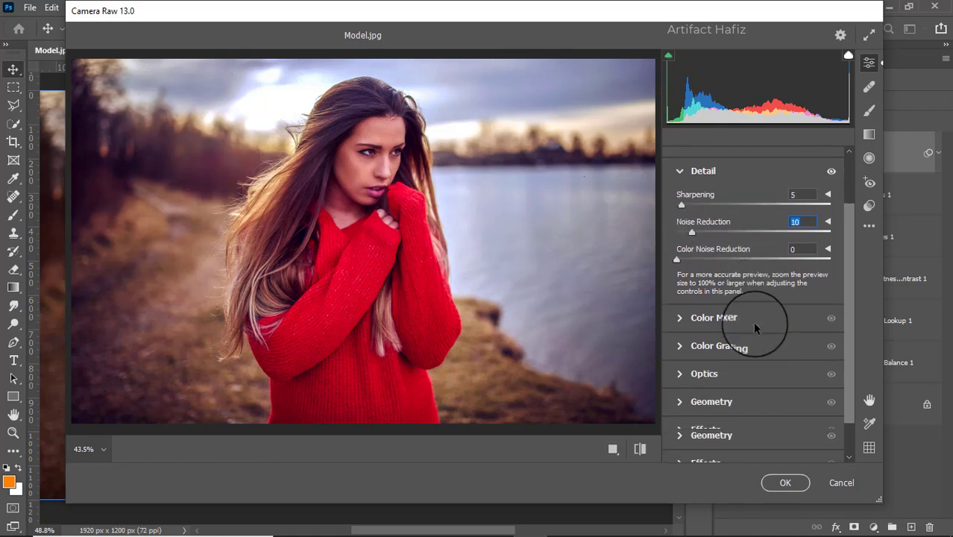
{"action": "left_click", "coordinate": [712, 319]}
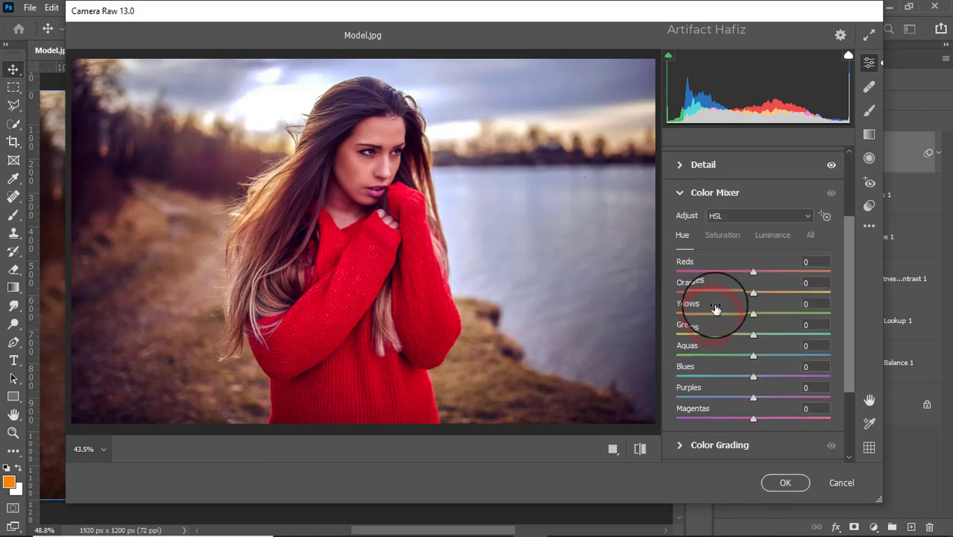
{"action": "left_click", "coordinate": [730, 238]}
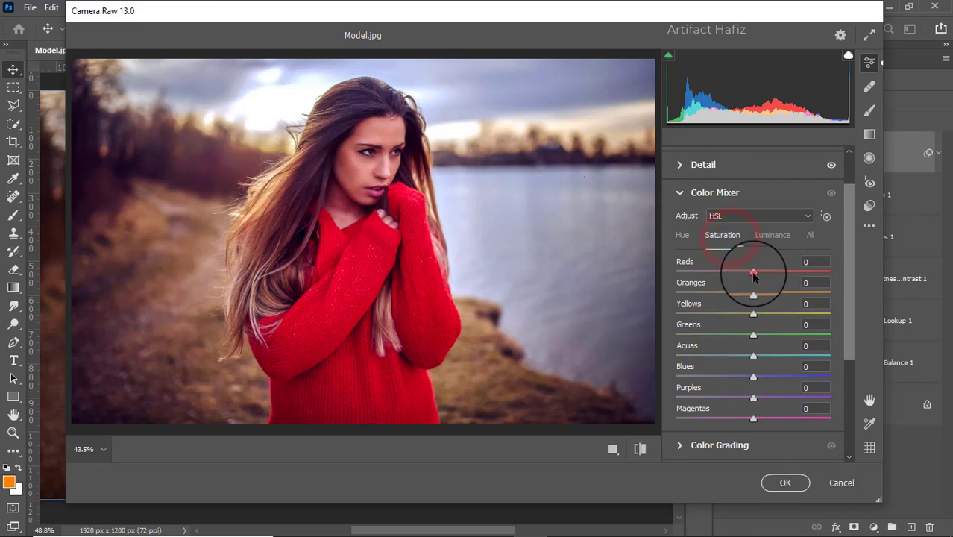
{"action": "left_click_drag", "start_coordinate": [752, 271], "coordinate": [695, 313]}
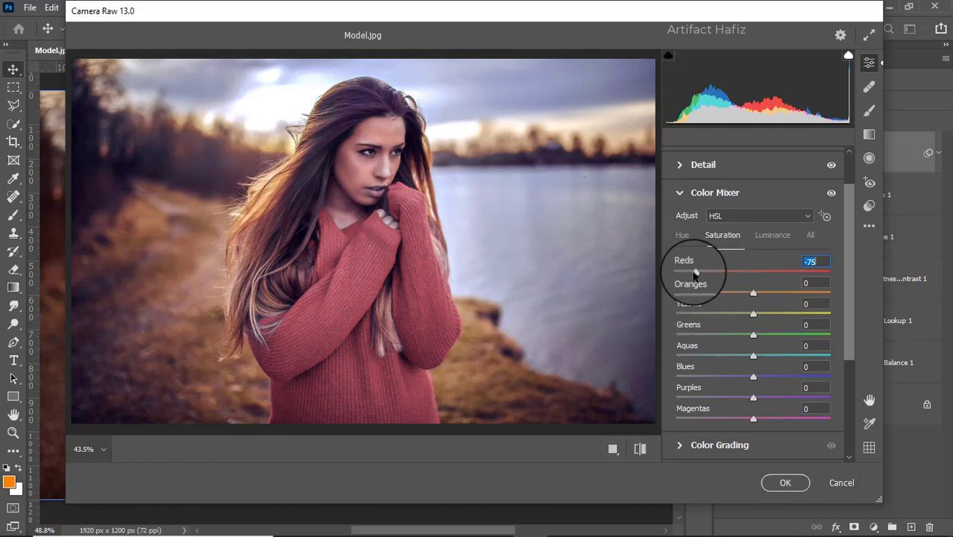
{"action": "left_click_drag", "start_coordinate": [695, 276], "coordinate": [753, 280]}
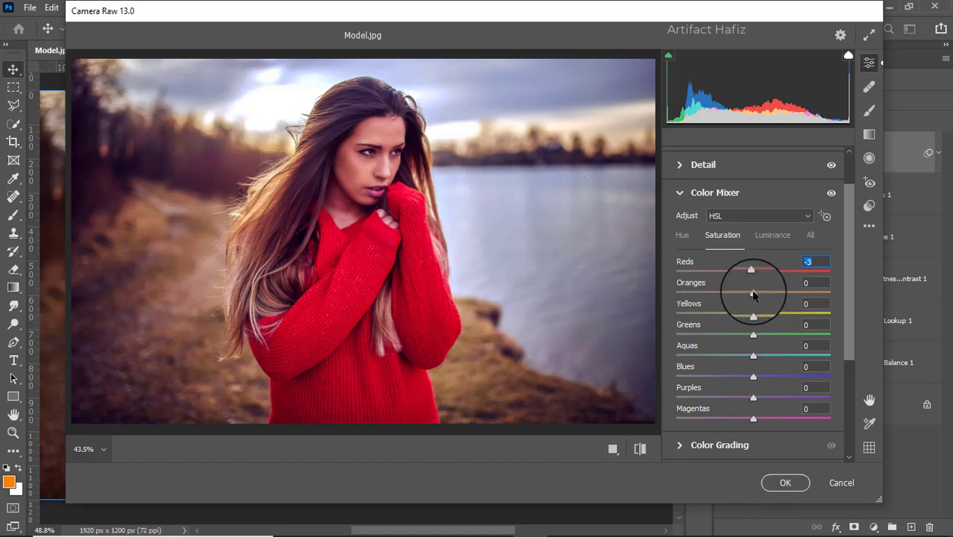
{"action": "left_click_drag", "start_coordinate": [752, 292], "coordinate": [780, 379]}
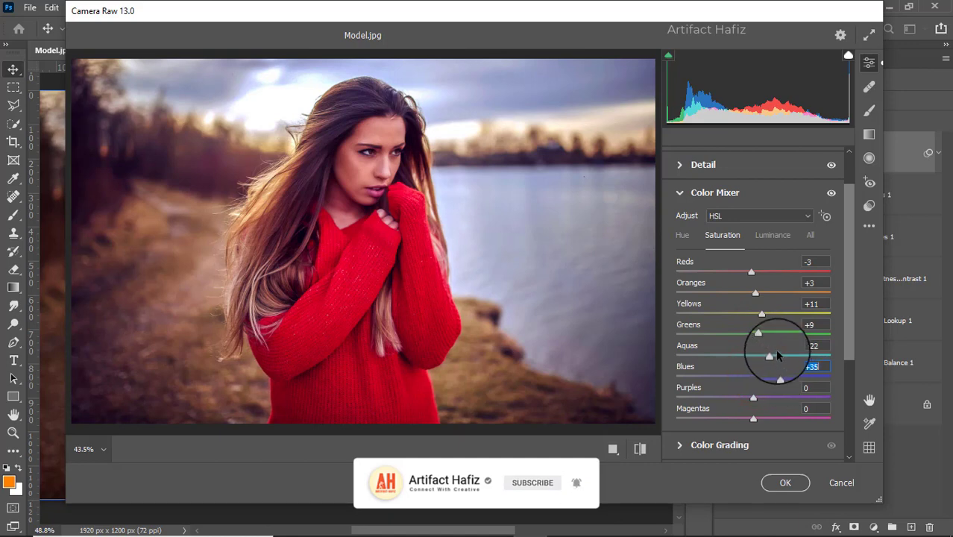
Set the Color Mixer HSL luminance to Reds +2, Oranges +22, Aquas -8 and Blues -22.
{"action": "left_click", "coordinate": [771, 236]}
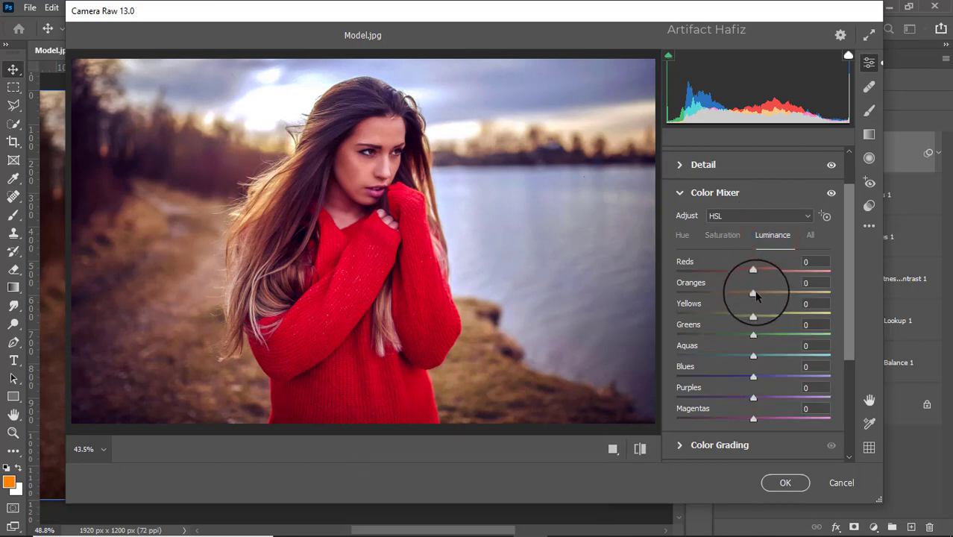
{"action": "mouse_move", "coordinate": [753, 292]}
{"action": "left_mouse_down"}
{"action": "mouse_move", "coordinate": [772, 296]}
{"action": "mouse_move", "coordinate": [763, 273]}
{"action": "mouse_move", "coordinate": [772, 273]}
{"action": "mouse_move", "coordinate": [755, 278]}
{"action": "left_mouse_up"}
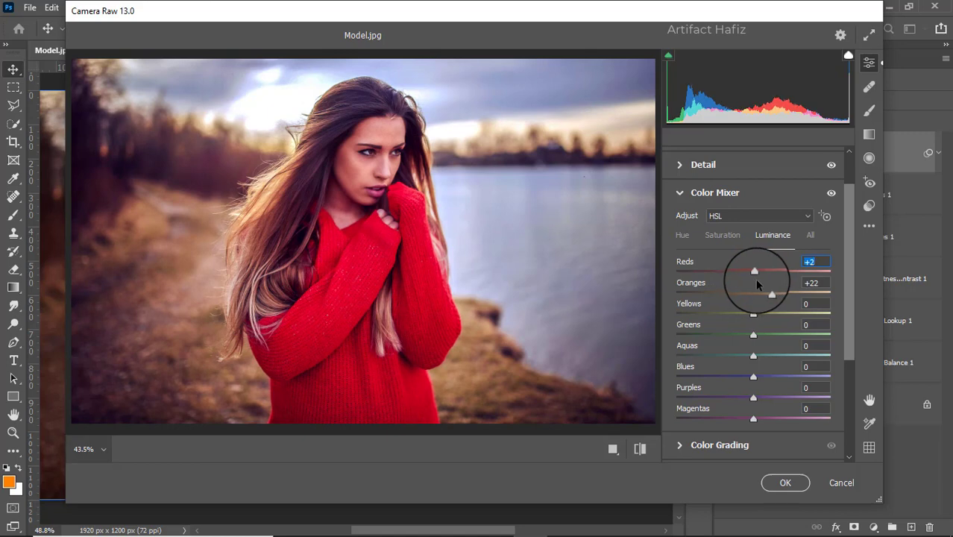
{"action": "scroll", "coordinate": [726, 353], "scroll_direction": "down", "scroll_amount": 1}
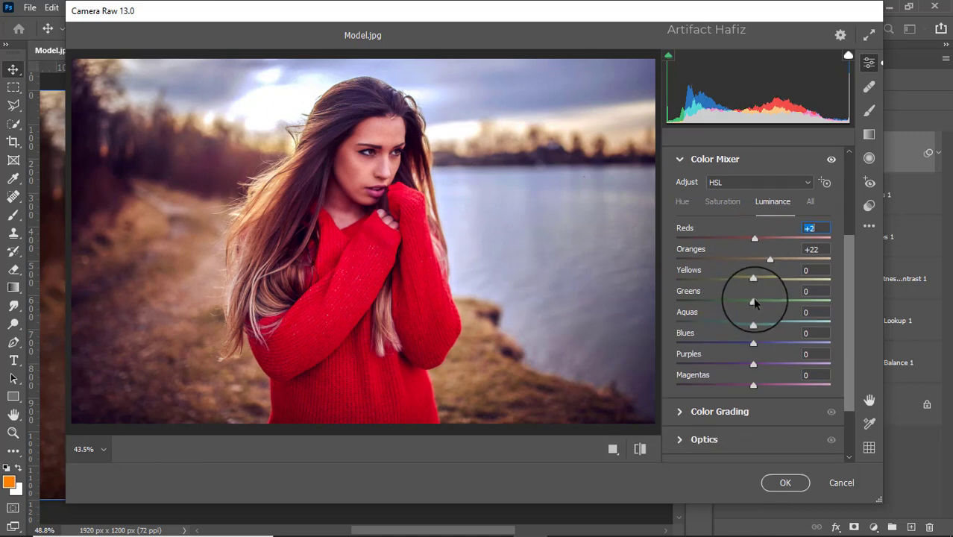
{"action": "left_click_drag", "start_coordinate": [753, 321], "coordinate": [782, 343]}
{"action": "mouse_move", "coordinate": [751, 346]}
{"action": "left_mouse_down"}
{"action": "mouse_move", "coordinate": [734, 346]}
{"action": "mouse_move", "coordinate": [747, 329]}
{"action": "left_mouse_up"}
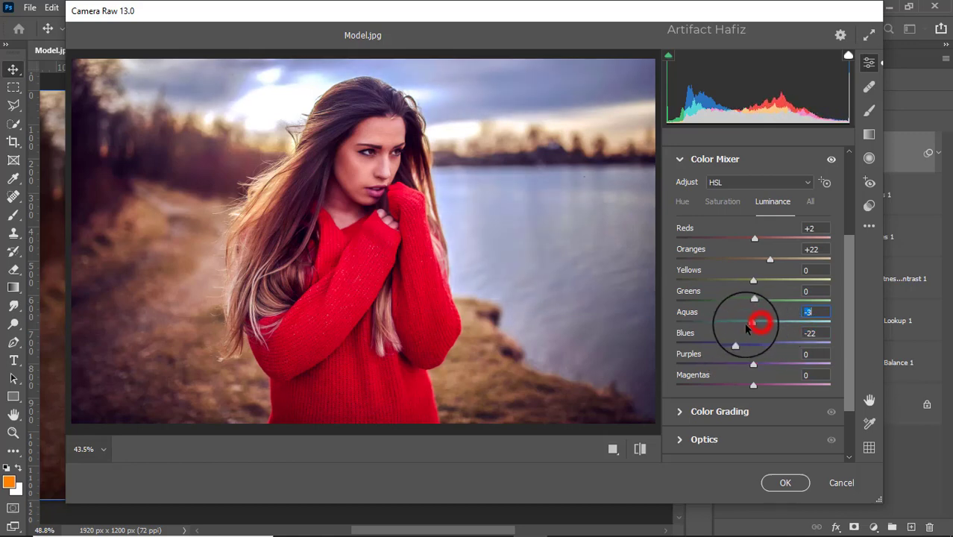
Shift the Color Mixer HSL hue of Blues to -27 and Aquas to -50.
{"action": "left_click", "coordinate": [677, 203]}
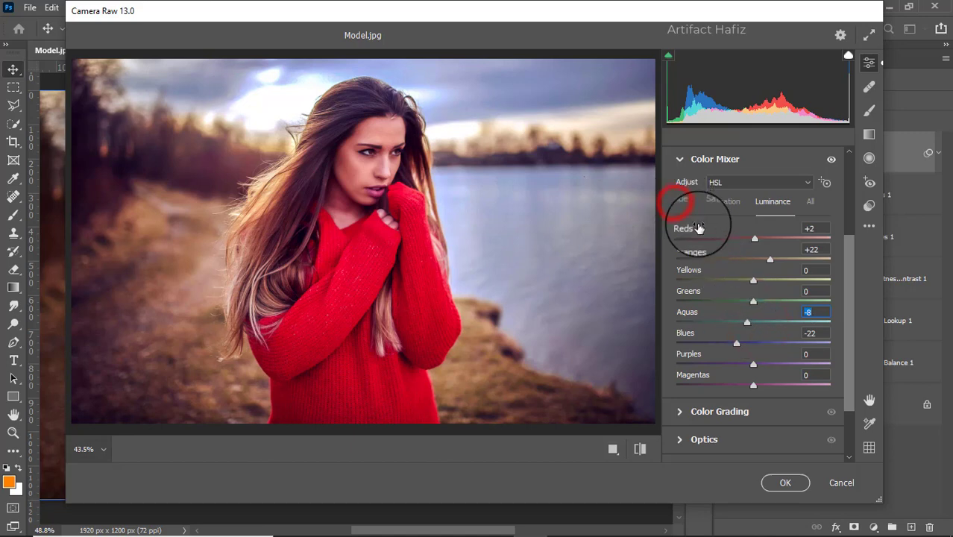
{"action": "left_click", "coordinate": [681, 201]}
{"action": "left_click_drag", "start_coordinate": [753, 343], "coordinate": [699, 347]}
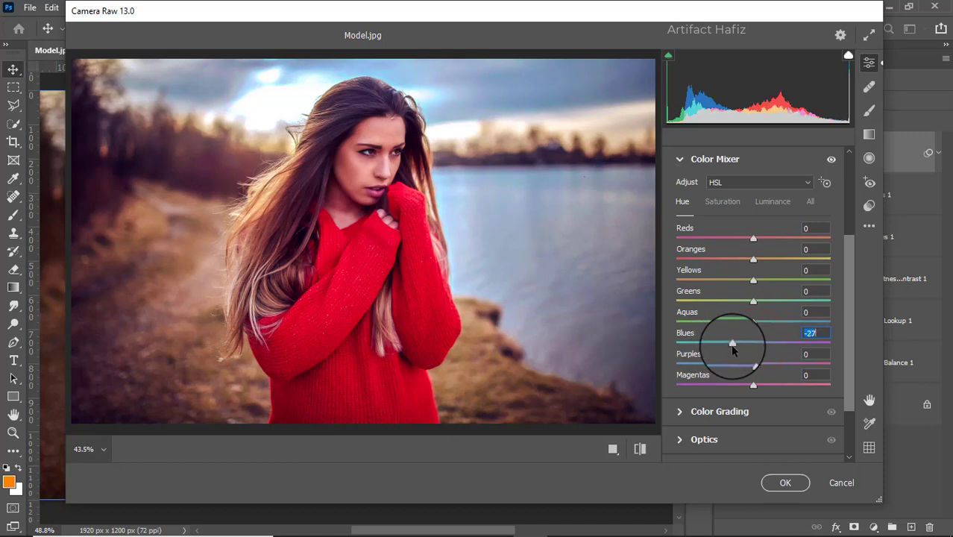
{"action": "left_click_drag", "start_coordinate": [753, 322], "coordinate": [715, 333]}
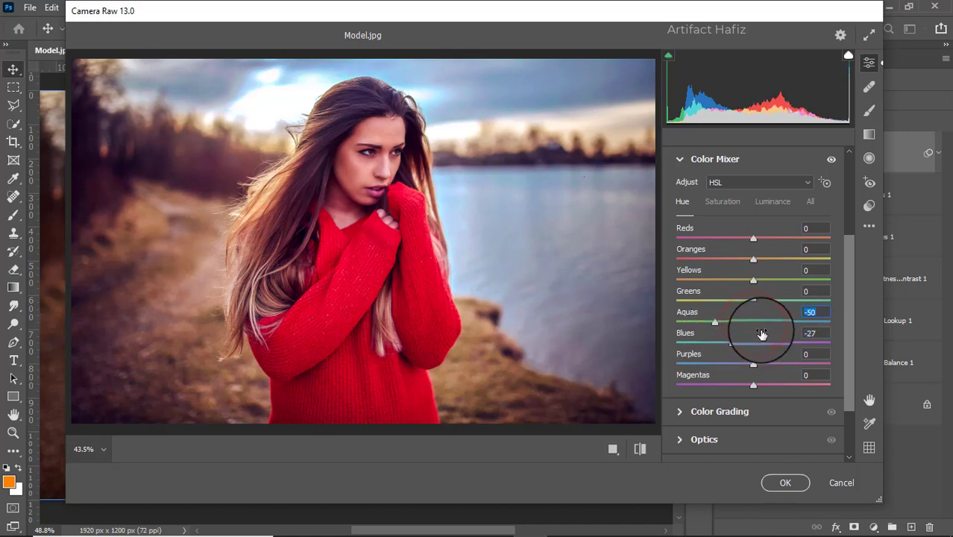
Color grade the shadows toward blue with hue 249 and saturation 21, and tint the highlights slightly orange.
{"action": "scroll", "coordinate": [759, 327], "scroll_direction": "down", "scroll_amount": 3}
{"action": "left_click", "coordinate": [697, 344]}
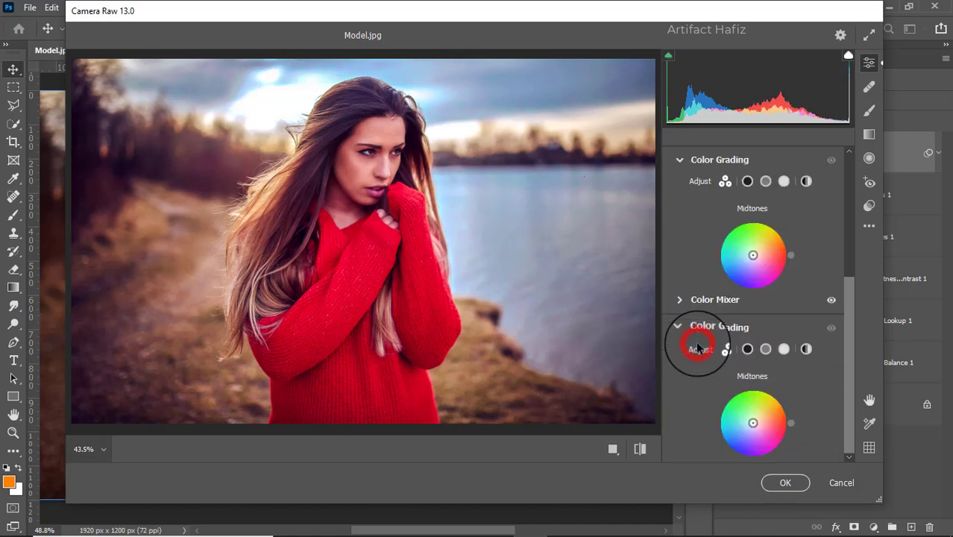
{"action": "left_click_drag", "start_coordinate": [709, 368], "coordinate": [677, 447]}
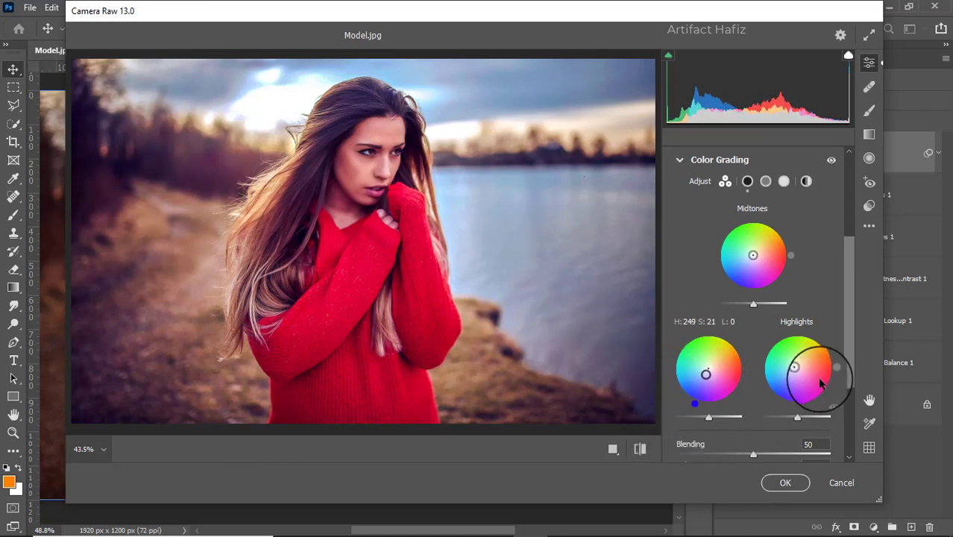
{"action": "mouse_move", "coordinate": [695, 403]}
{"action": "left_mouse_down"}
{"action": "mouse_move", "coordinate": [709, 414]}
{"action": "mouse_move", "coordinate": [702, 404]}
{"action": "mouse_move", "coordinate": [685, 415]}
{"action": "left_mouse_up"}
{"action": "left_click_drag", "start_coordinate": [798, 365], "coordinate": [866, 327]}
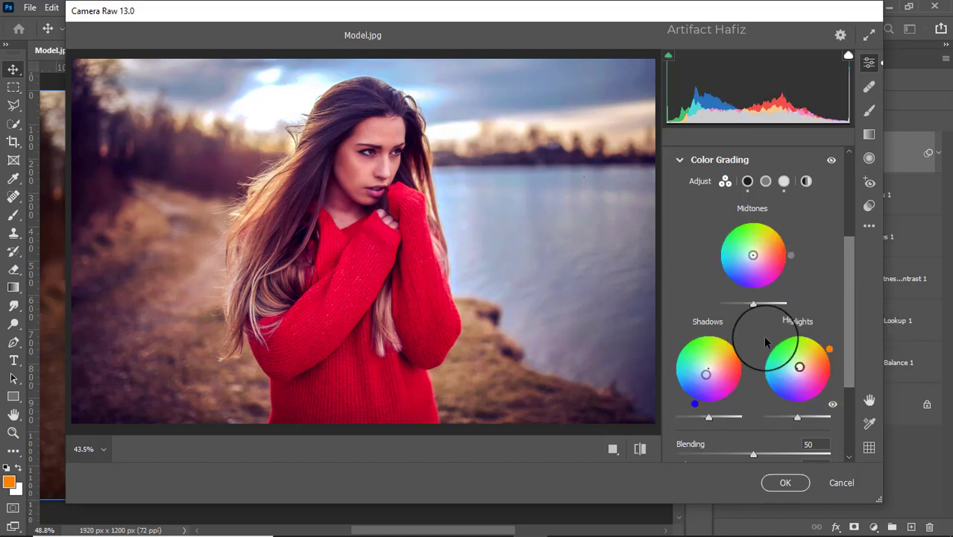
Set Calibration saturation to -14 for Red Primary, +4 for Green Primary and +12 for Blue Primary, and apply the Camera Raw Filter.
{"action": "scroll", "coordinate": [764, 341], "scroll_direction": "down", "scroll_amount": 4}
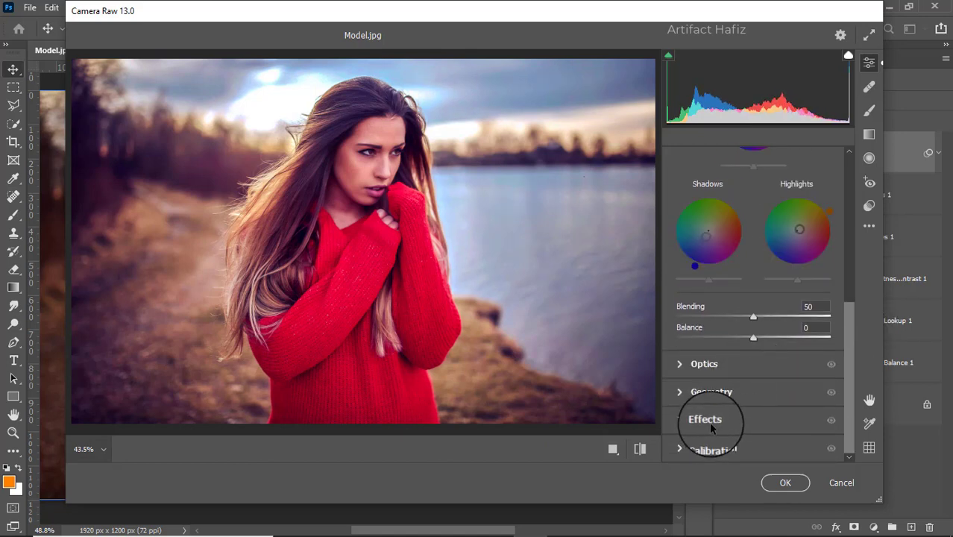
{"action": "left_click", "coordinate": [712, 450]}
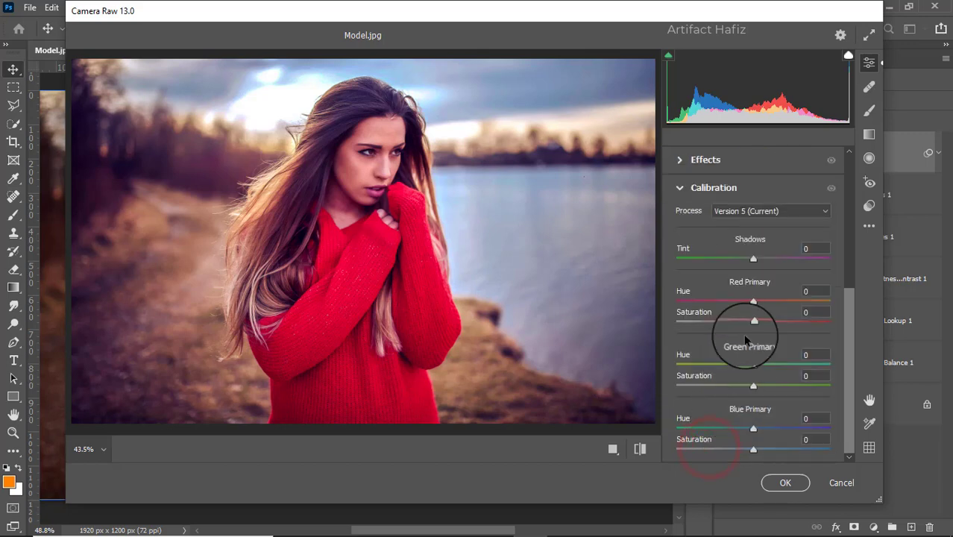
{"action": "left_click", "coordinate": [747, 323]}
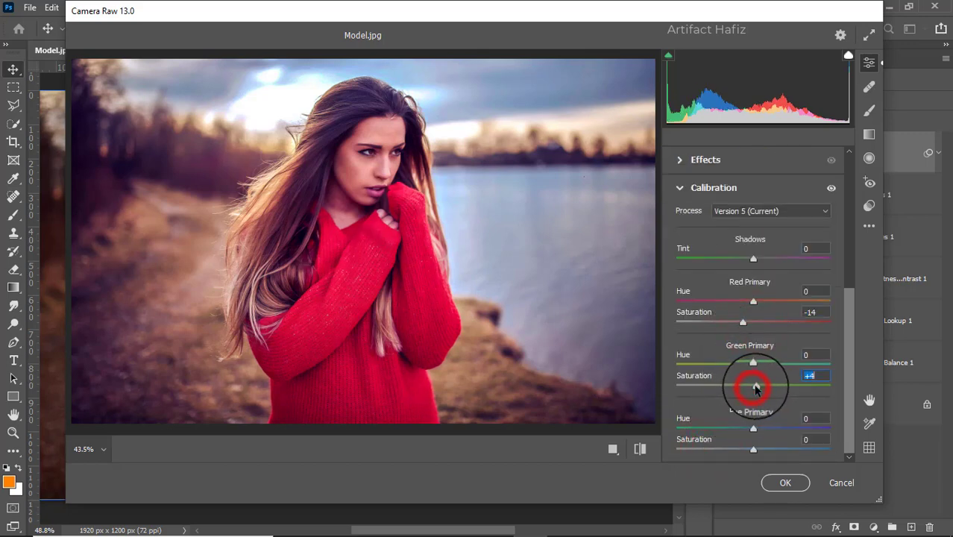
{"action": "left_click_drag", "start_coordinate": [754, 449], "coordinate": [762, 450]}
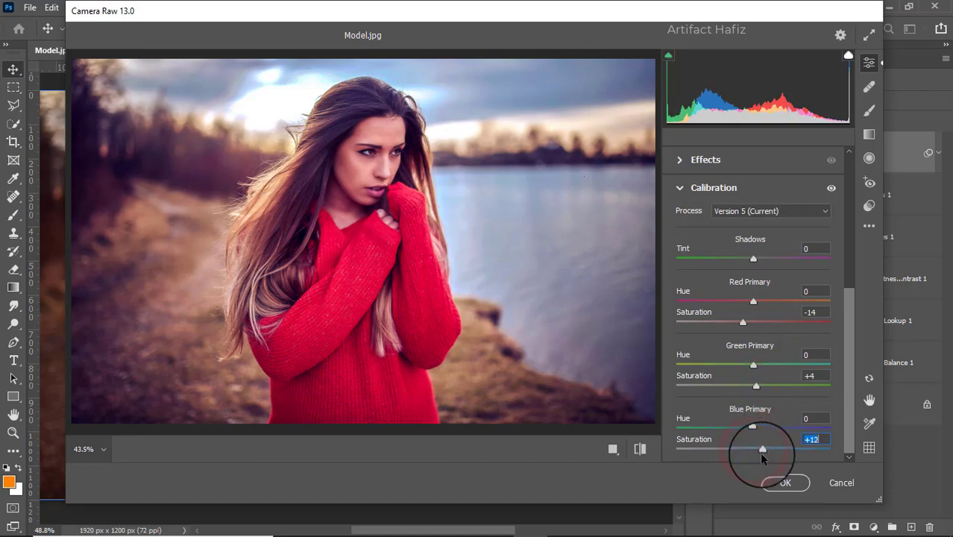
{"action": "left_click", "coordinate": [786, 483]}
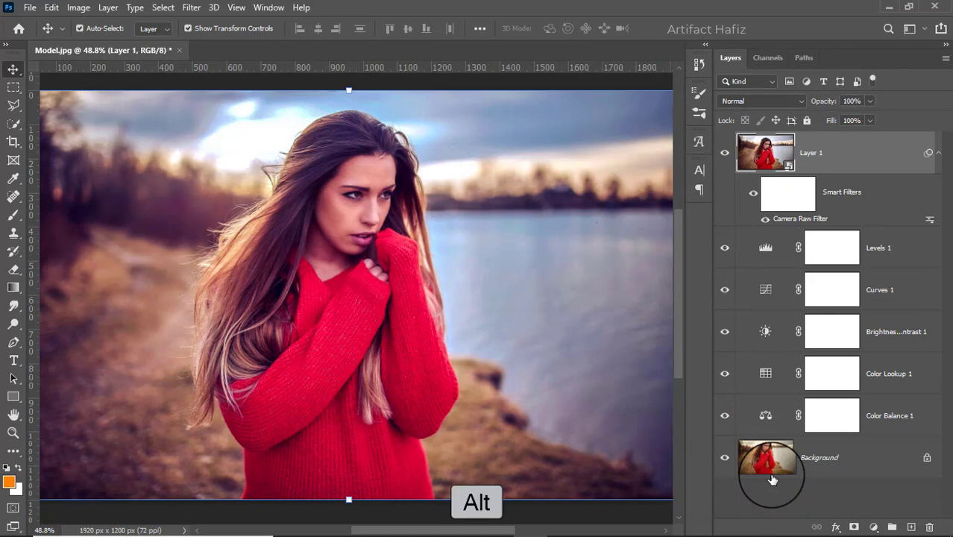
Compare the portrait before and after grading by toggling the visibility of every layer except Background.
{"action": "left_click", "coordinate": [724, 458], "text": "alt"}
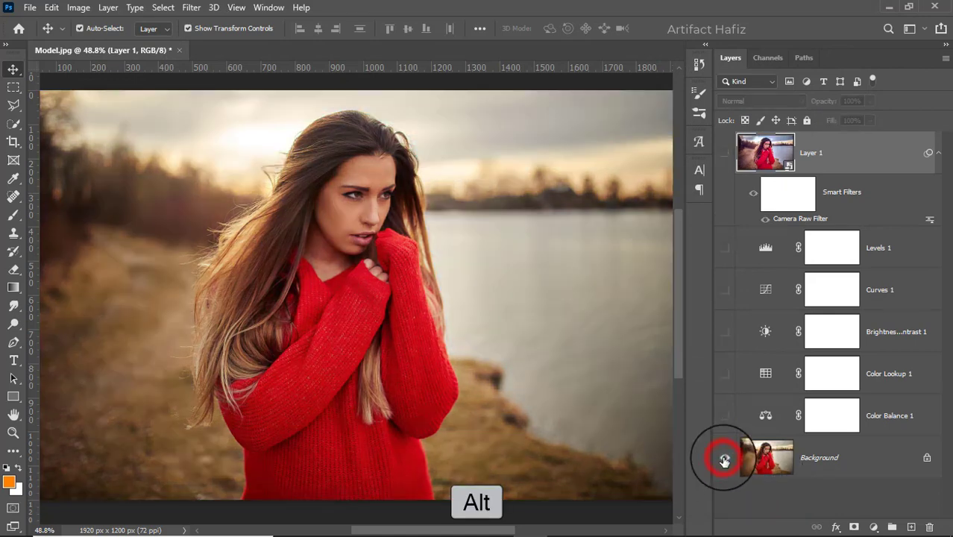
{"action": "left_click", "coordinate": [724, 459], "text": "alt"}
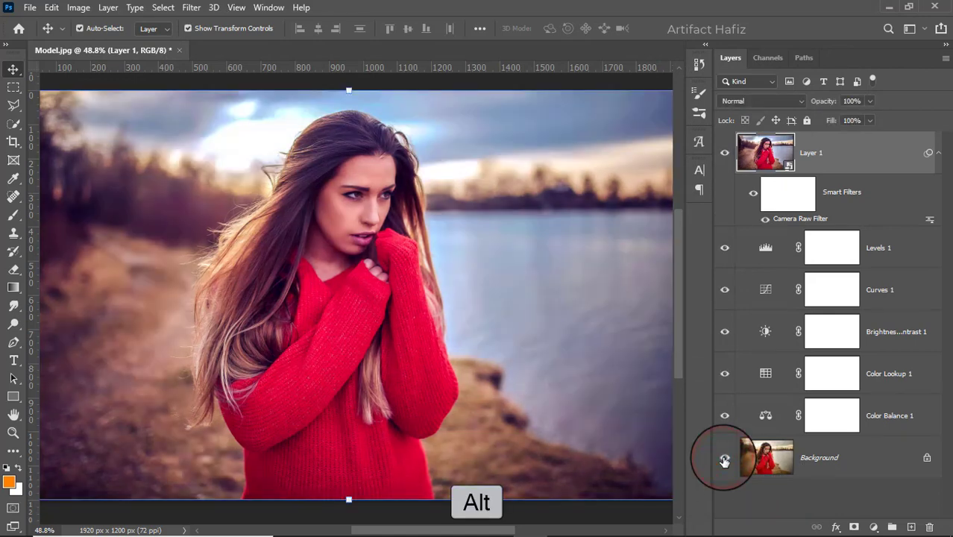
{"action": "left_click", "coordinate": [724, 458], "text": "alt"}
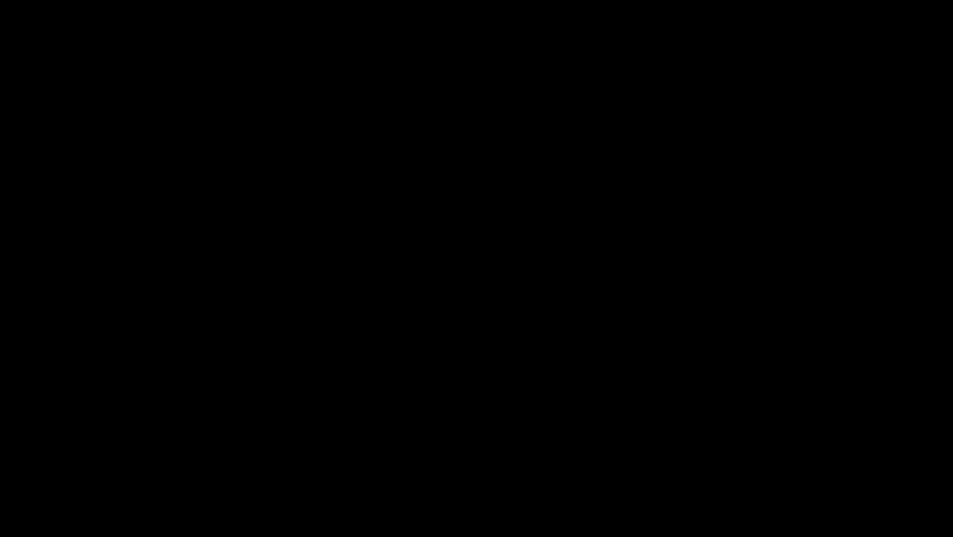